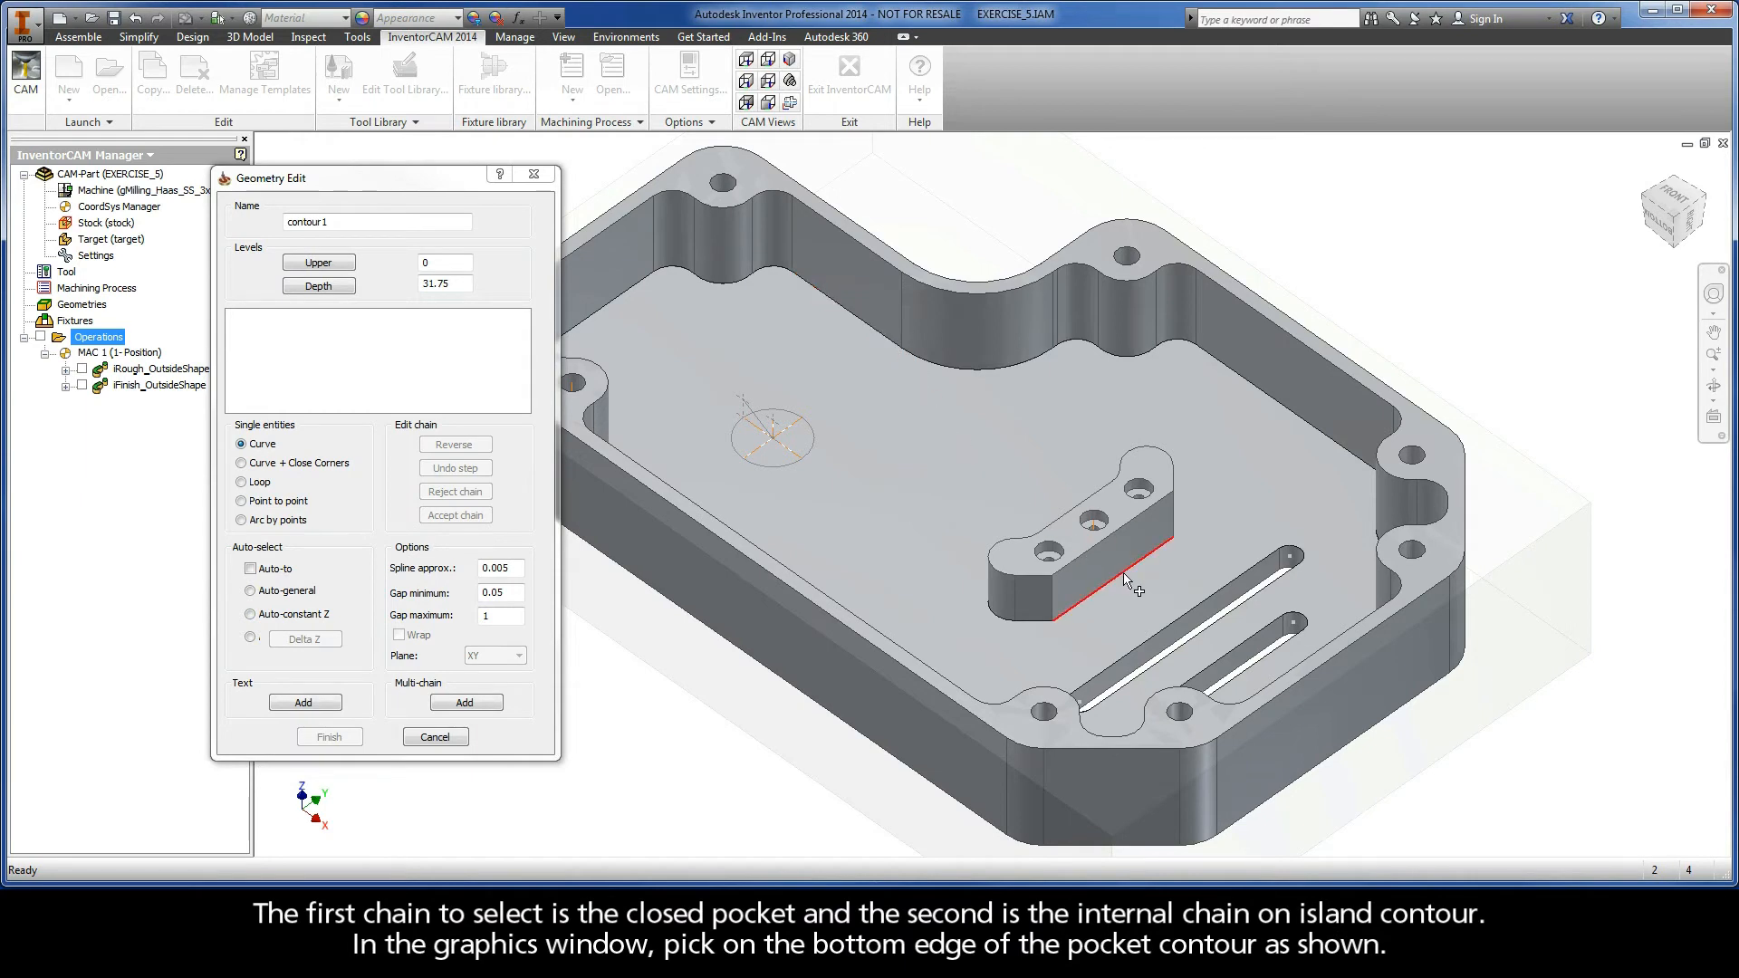
- Define the closed pocket's bottom edge as the first geometry chain, closing it with Auto-constant Z and accepting it
left_click(885, 342)
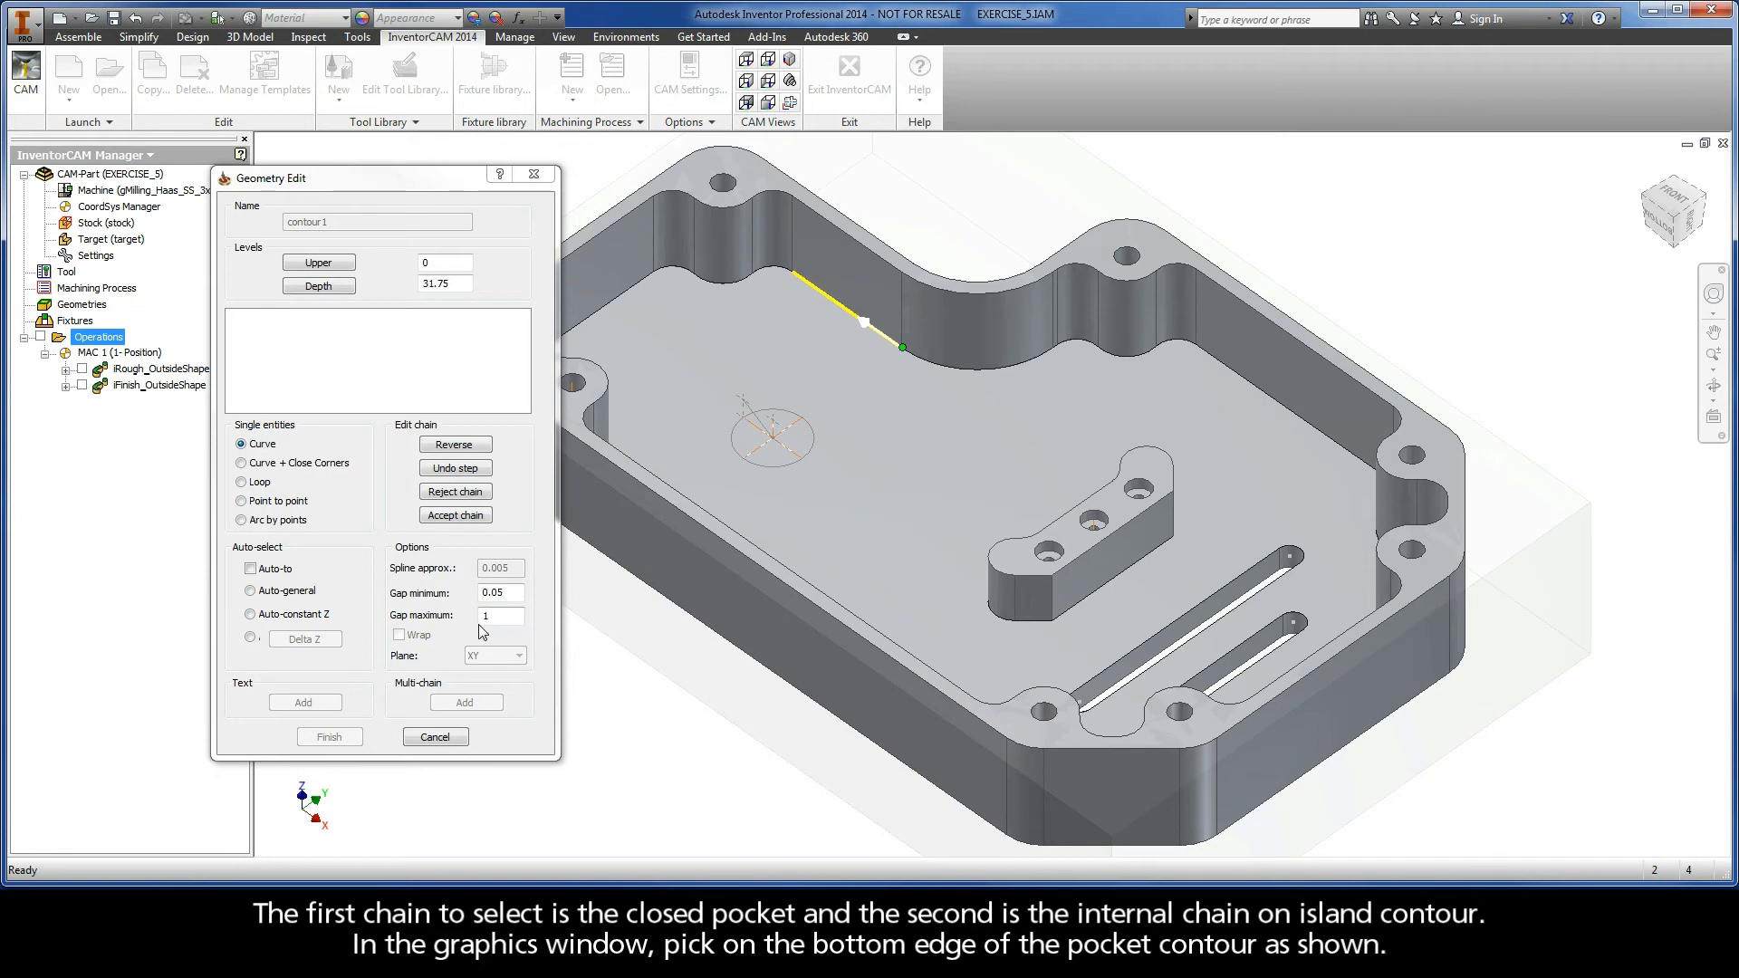
left_click(251, 615)
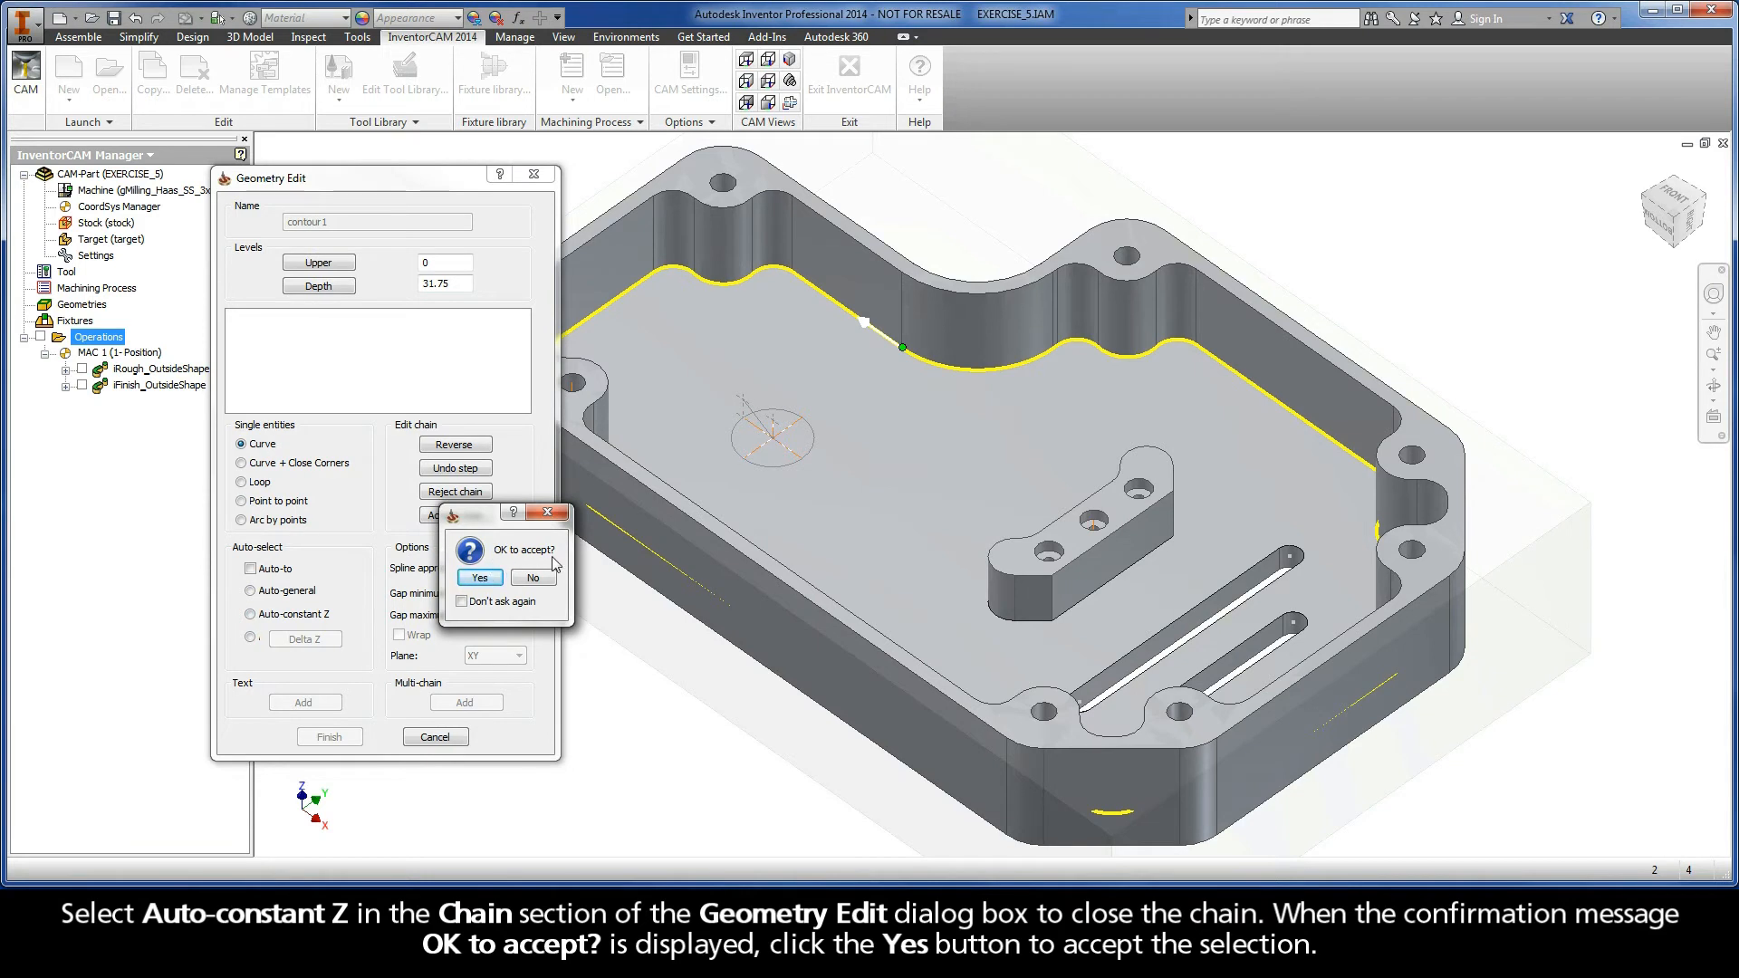
left_click(481, 577)
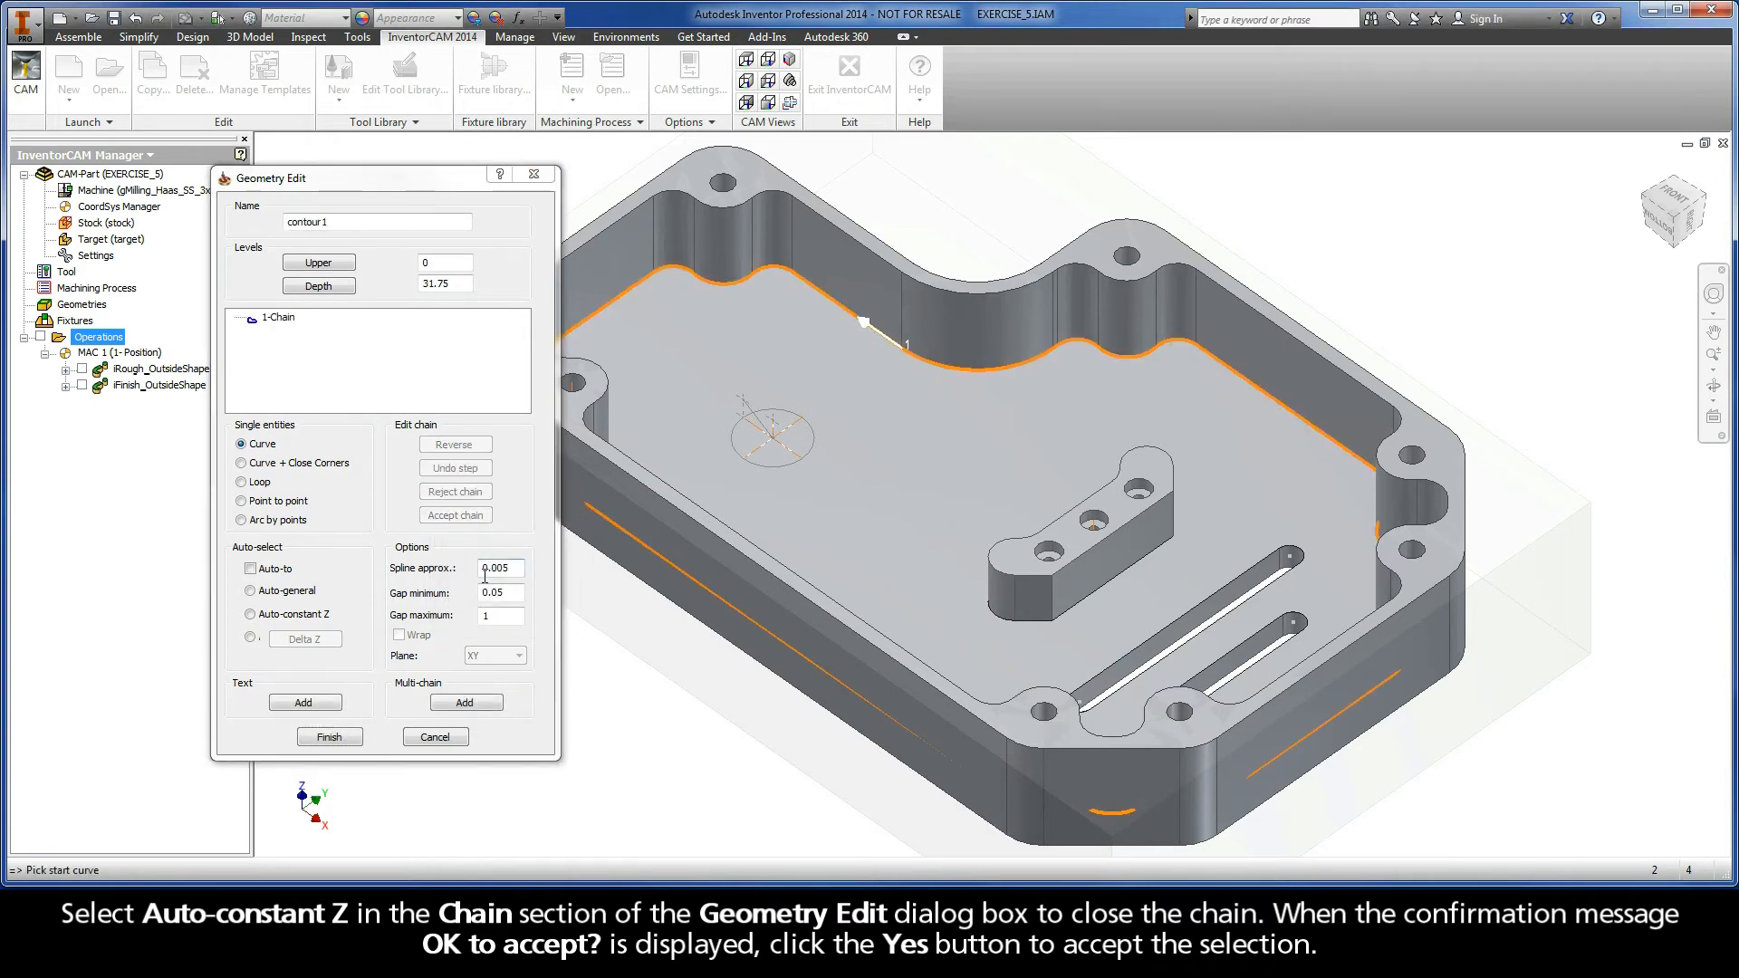
- Add the island's bottom edge as the second chain using Auto-constant Z, and finish the geometry definition
left_click(1144, 569)
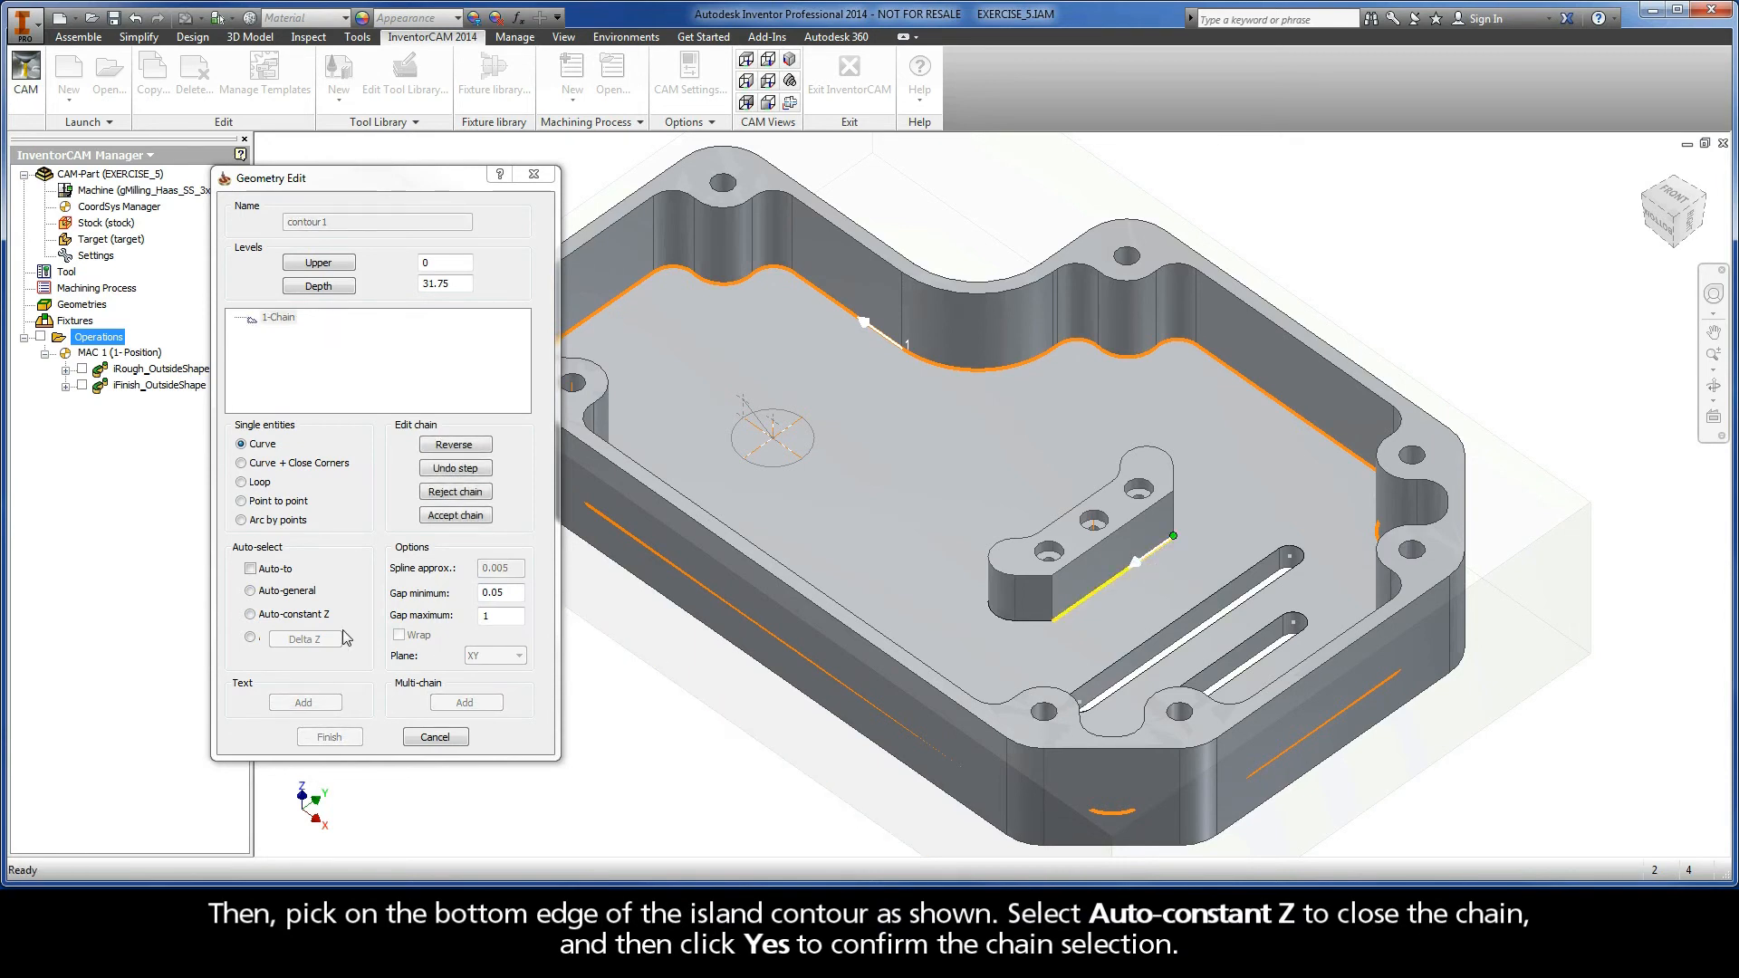
left_click(250, 615)
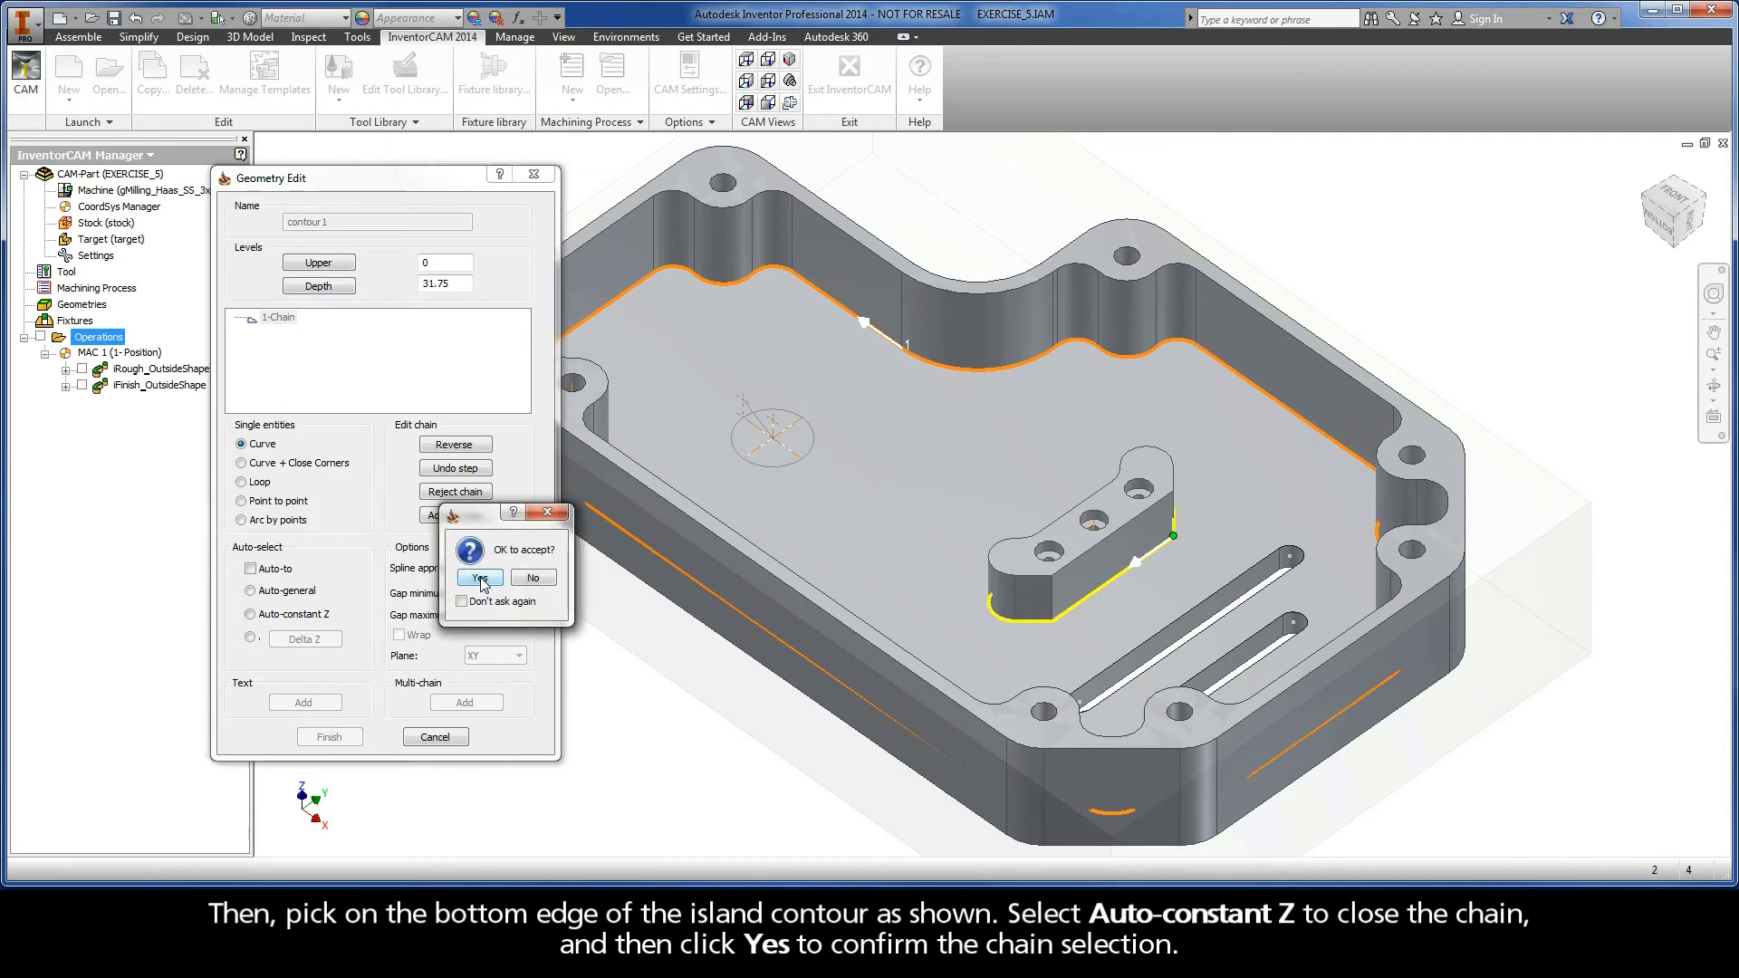
left_click(480, 579)
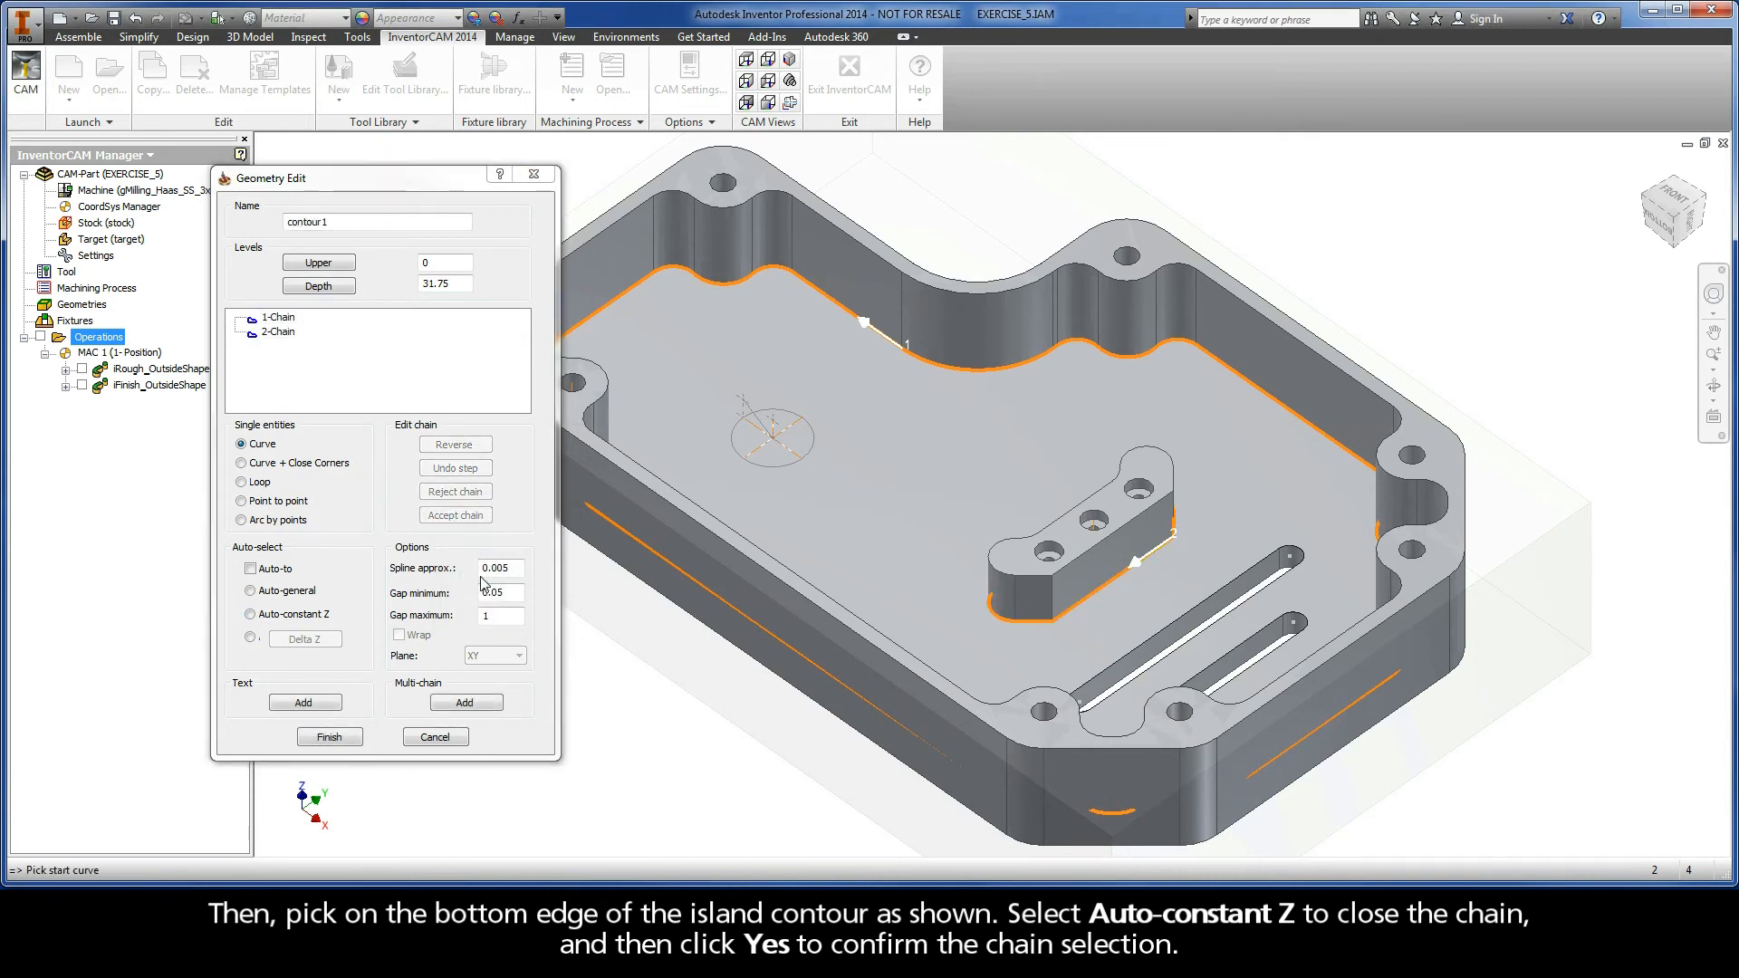
left_click(329, 738)
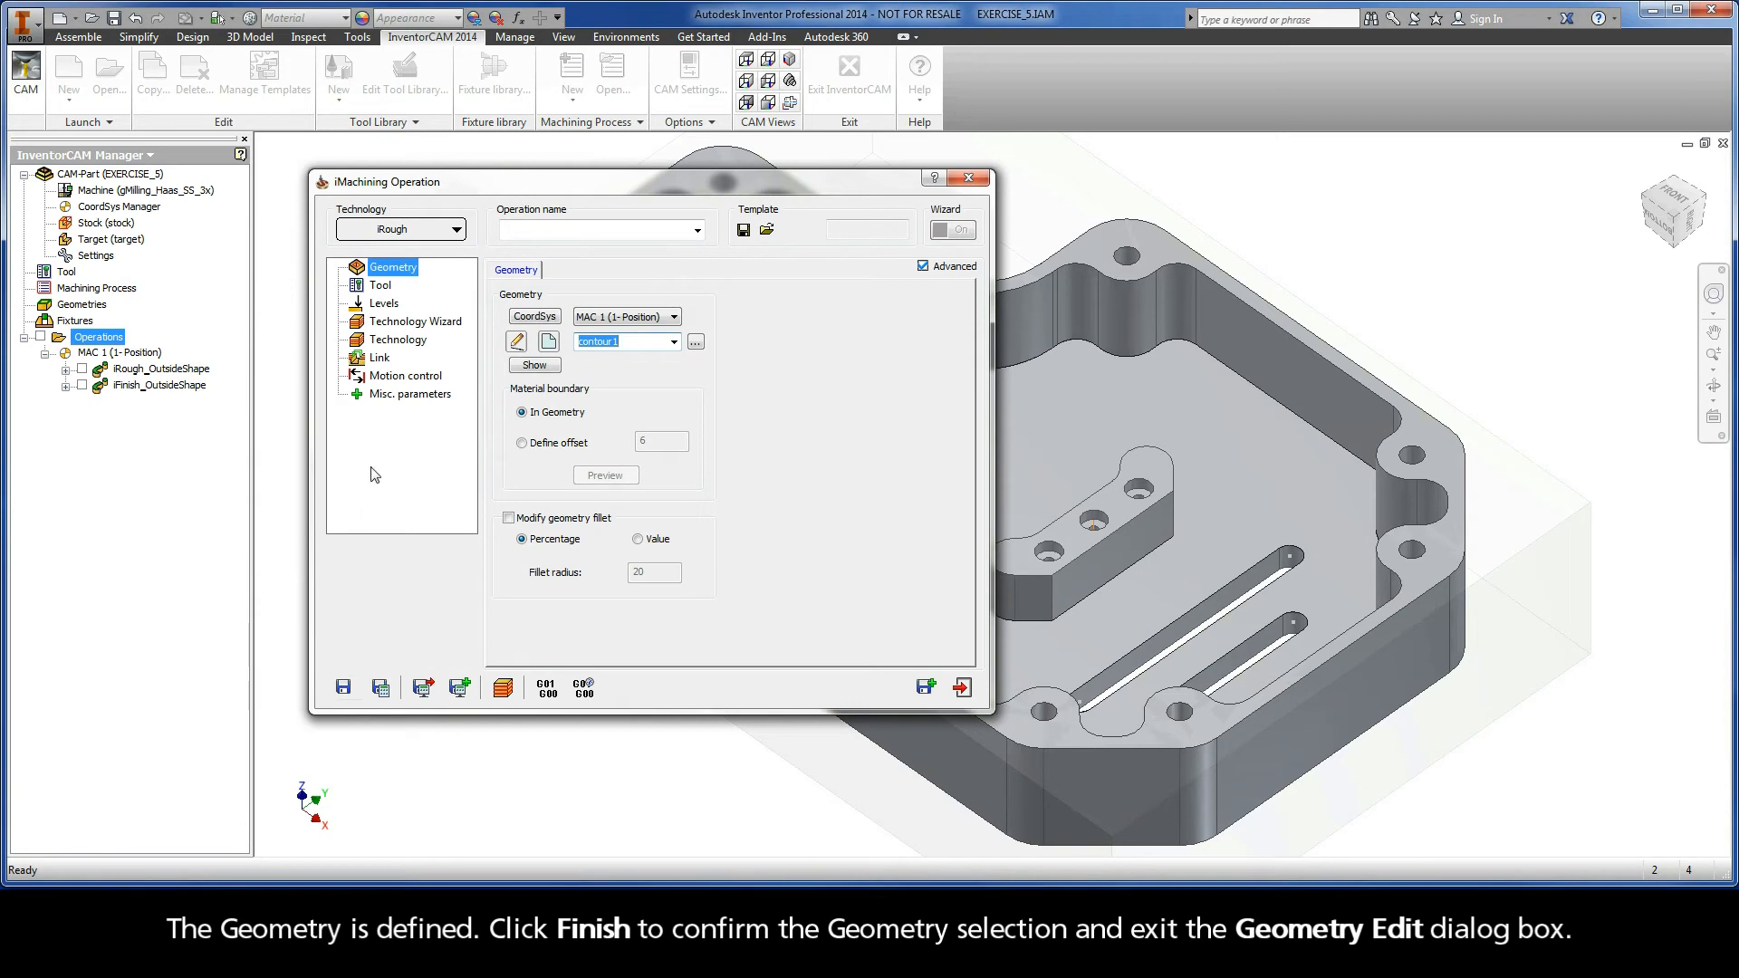
- Assign end mill number 1 from the part tool table to the operation, checking its helical angle in the iData
left_click(384, 288)
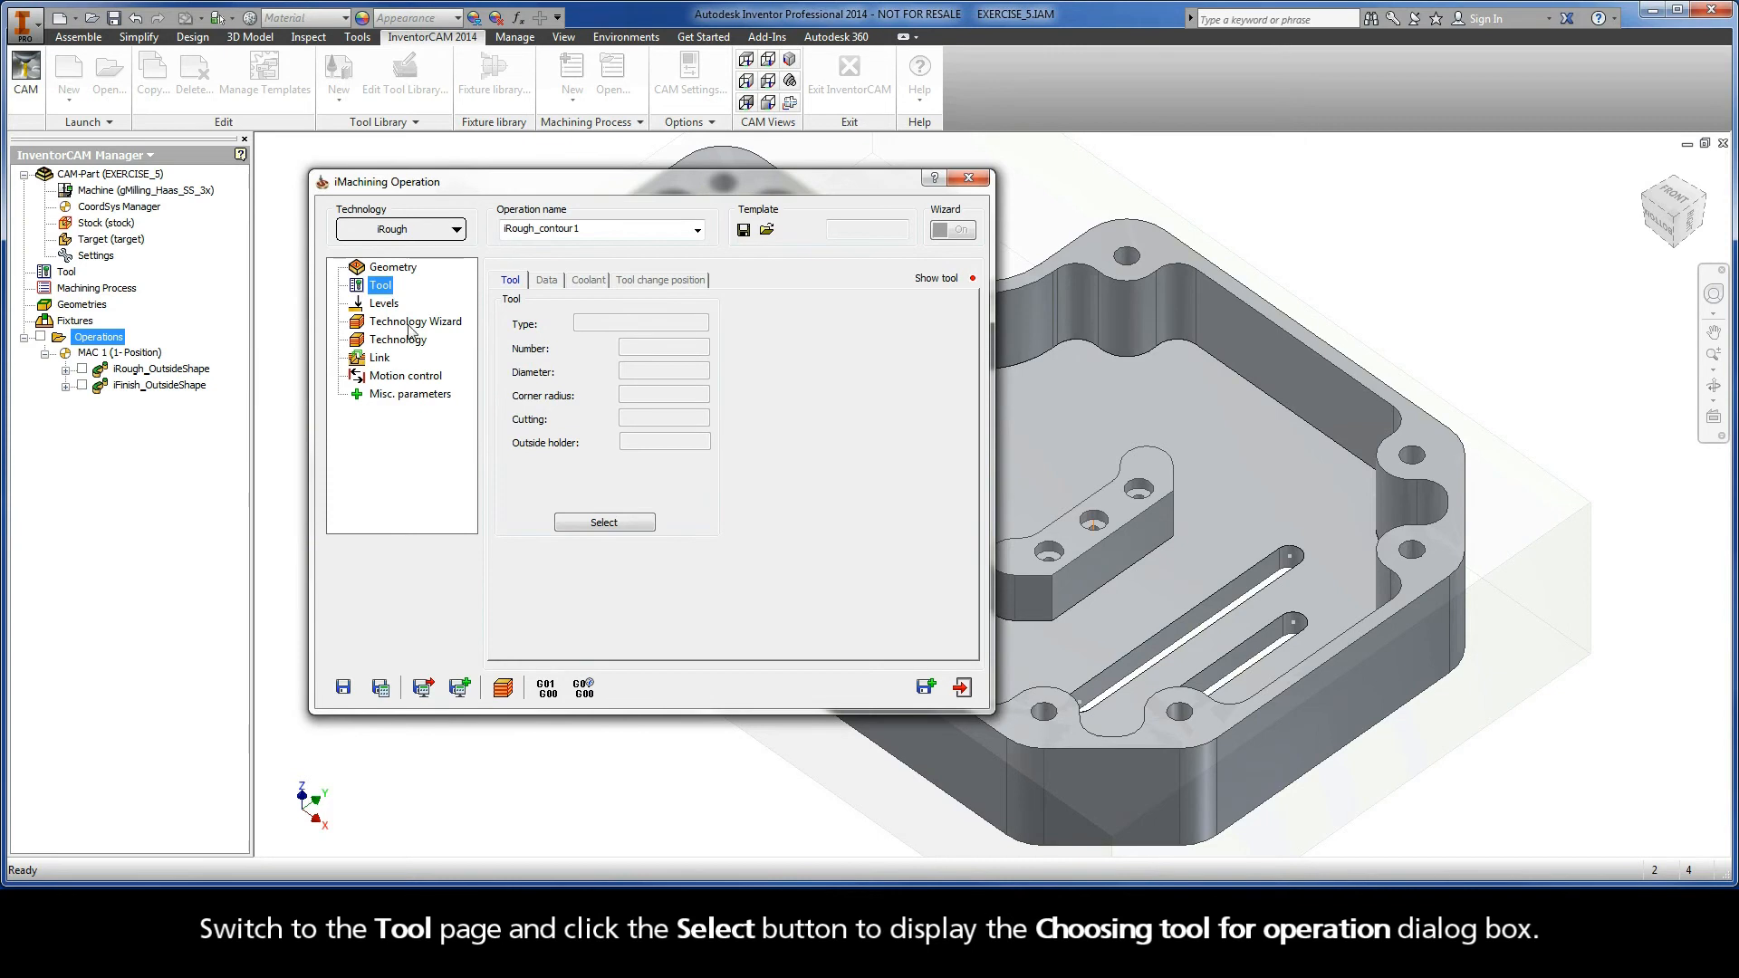
left_click(604, 522)
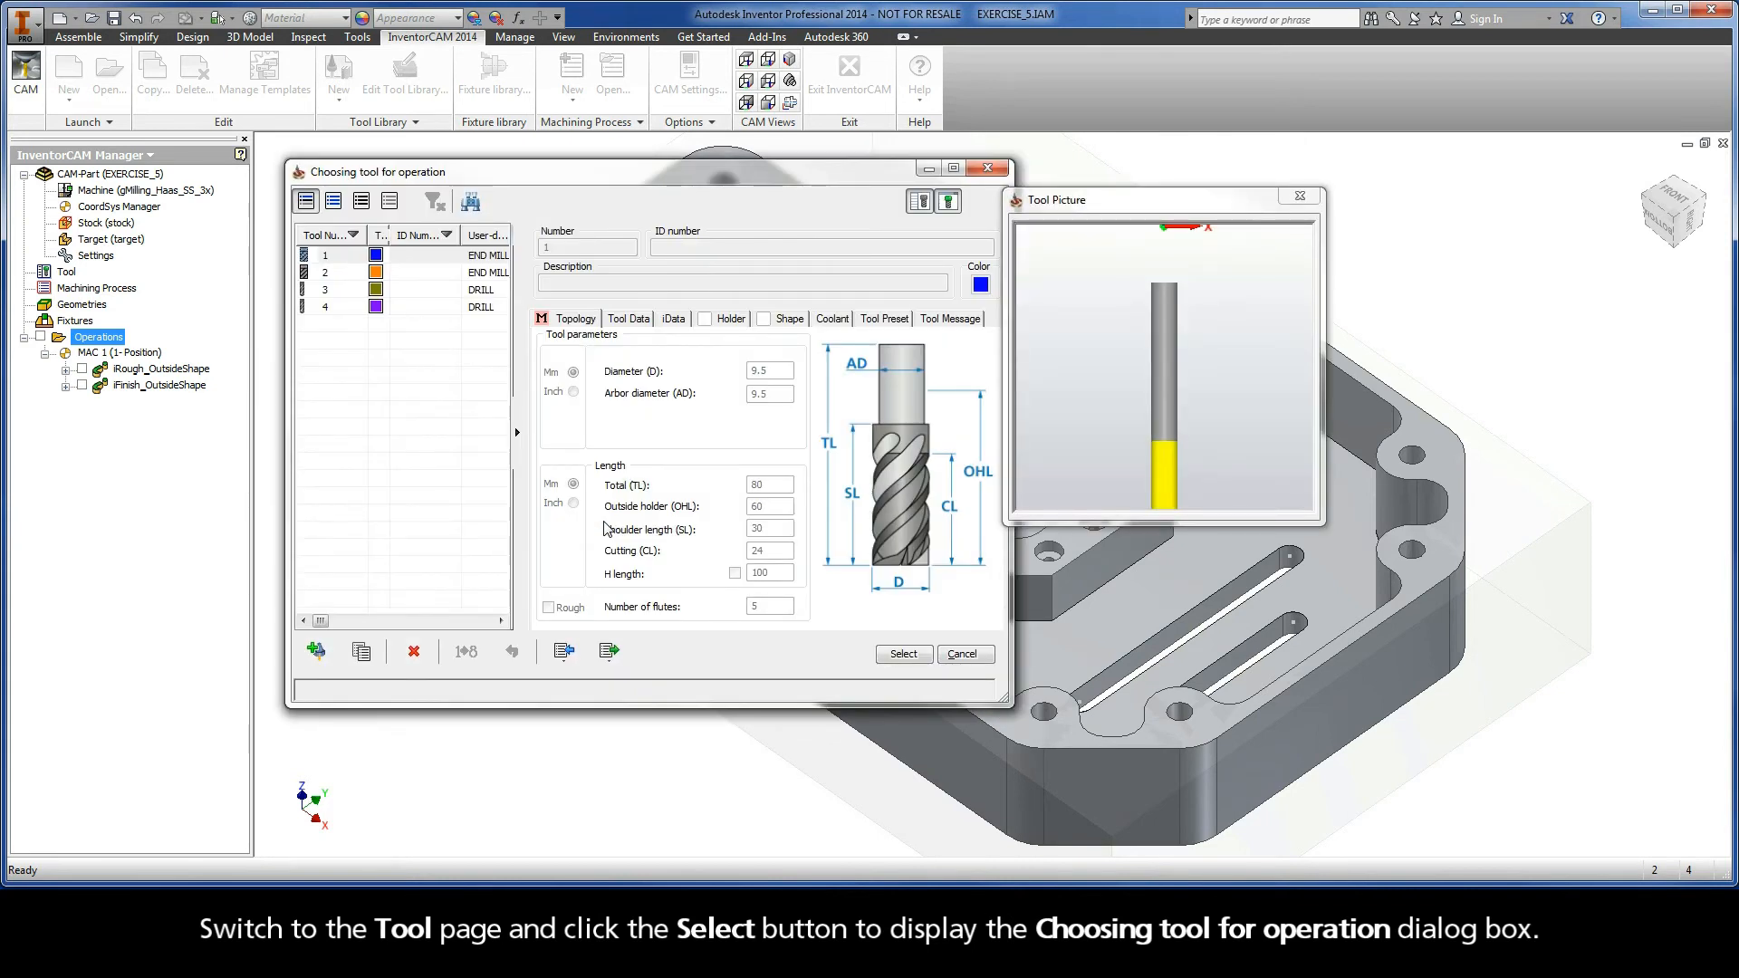
left_click(344, 259)
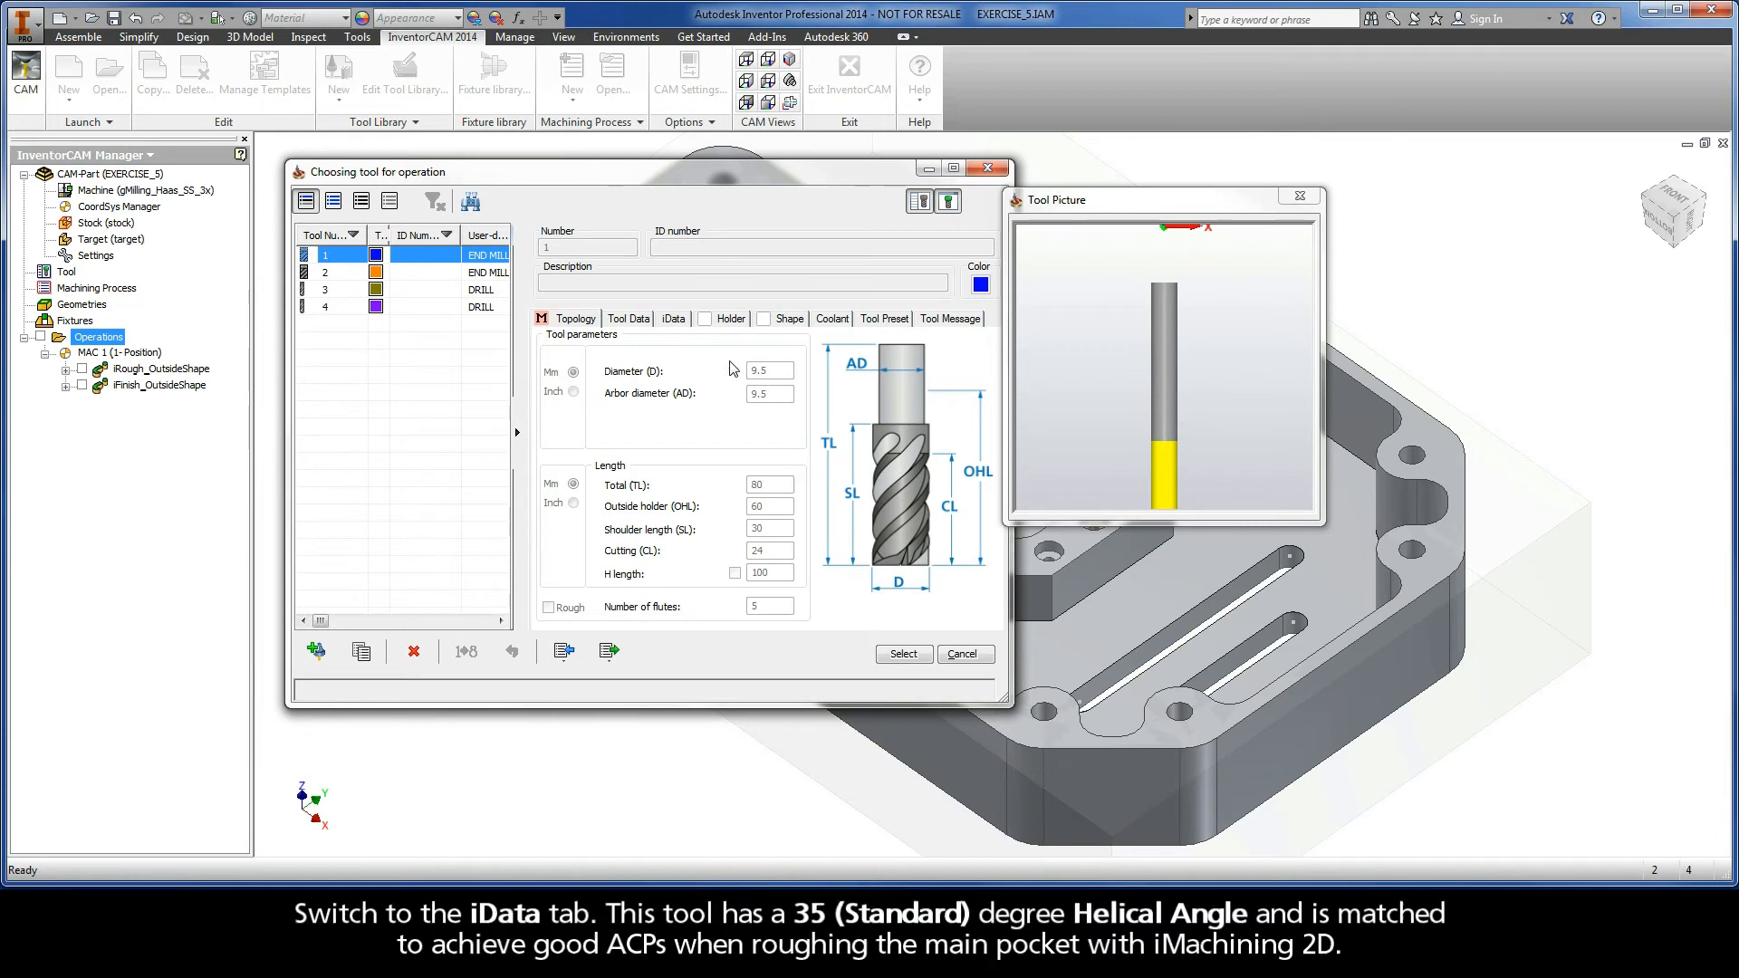
left_click(675, 325)
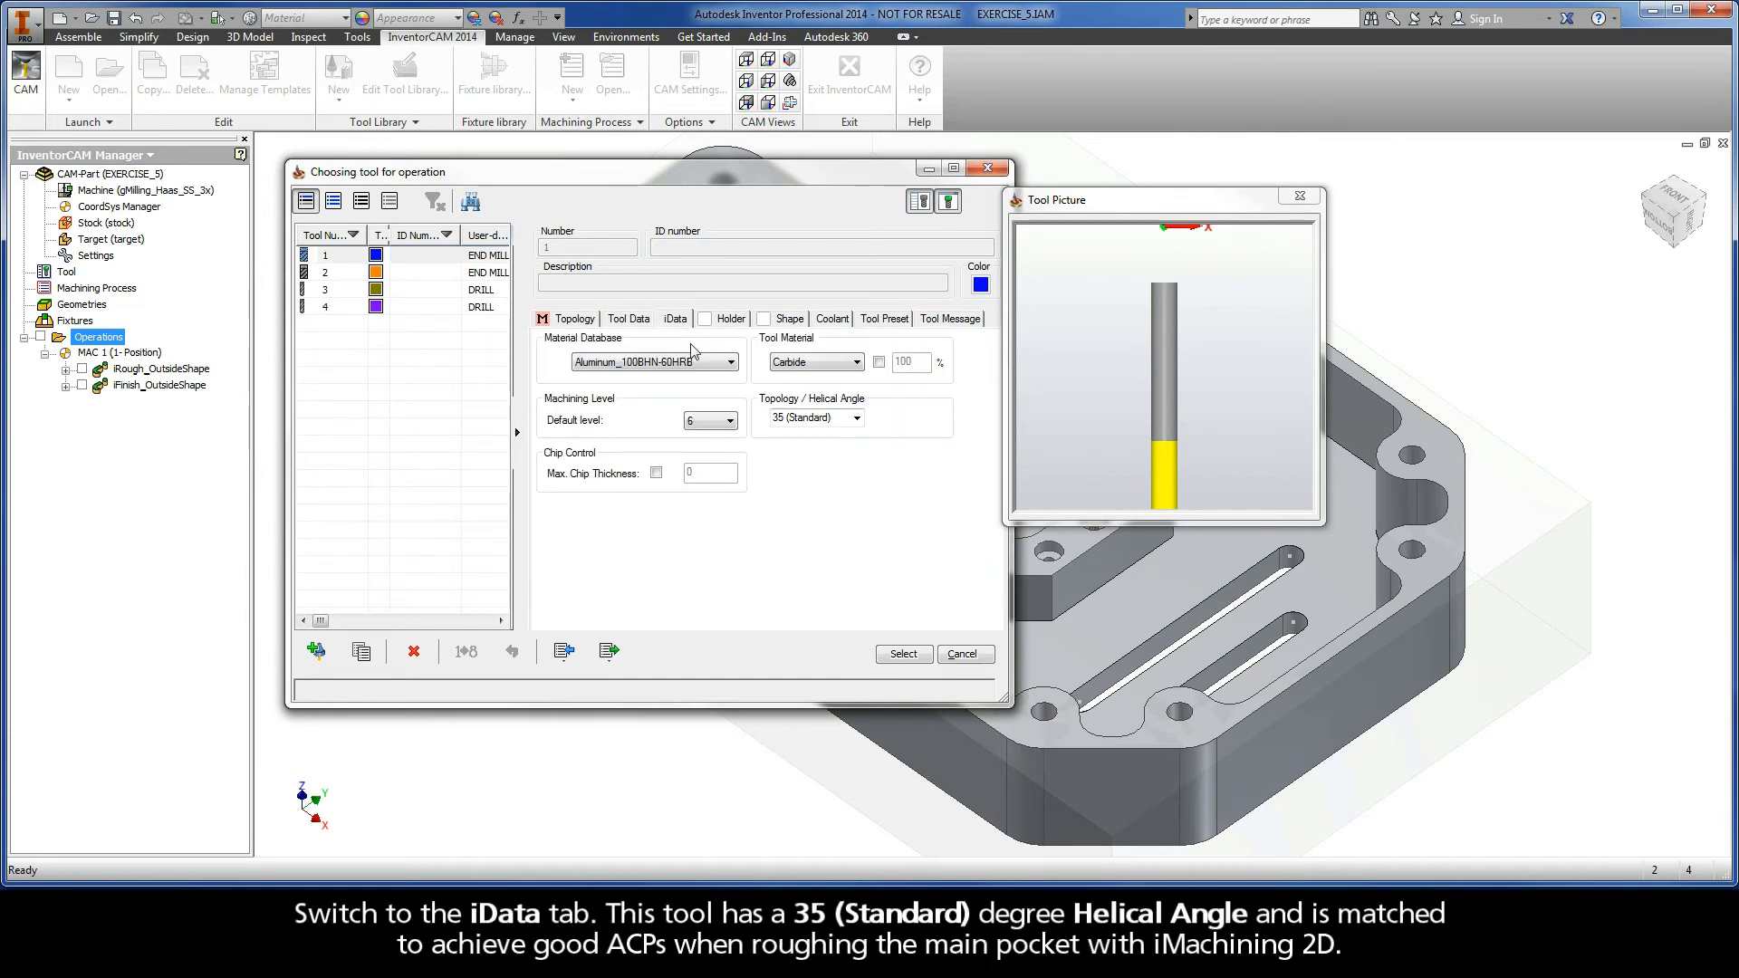
left_click(842, 418)
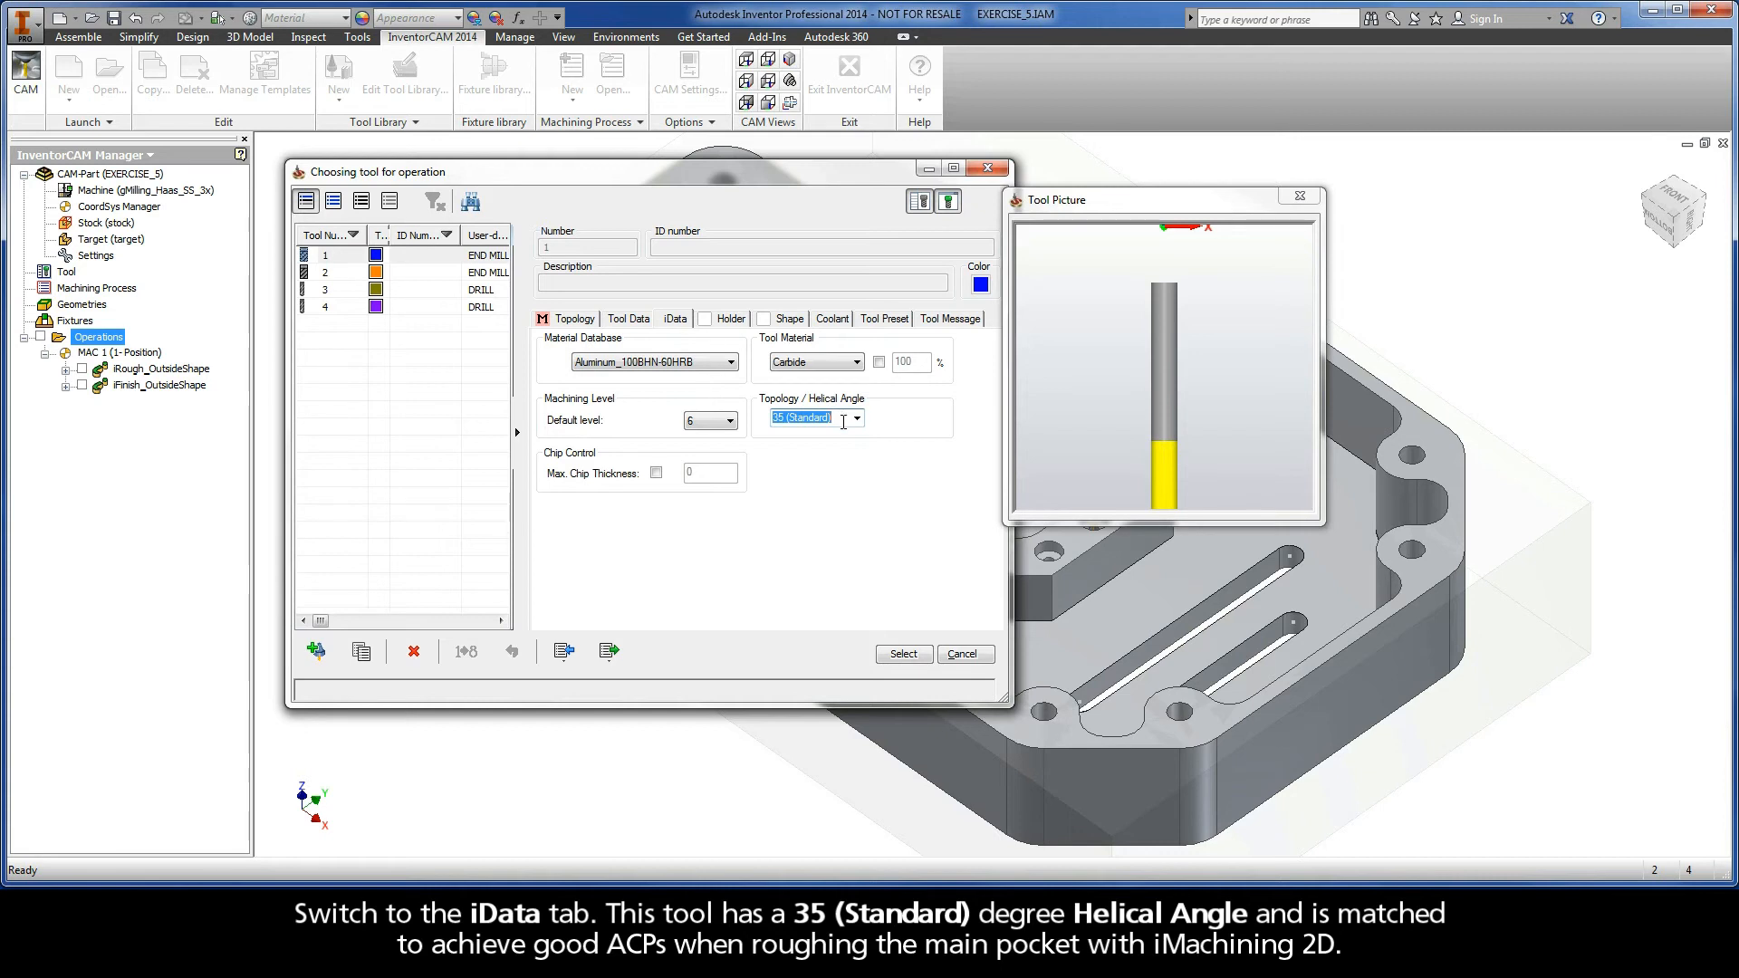
left_click(905, 656)
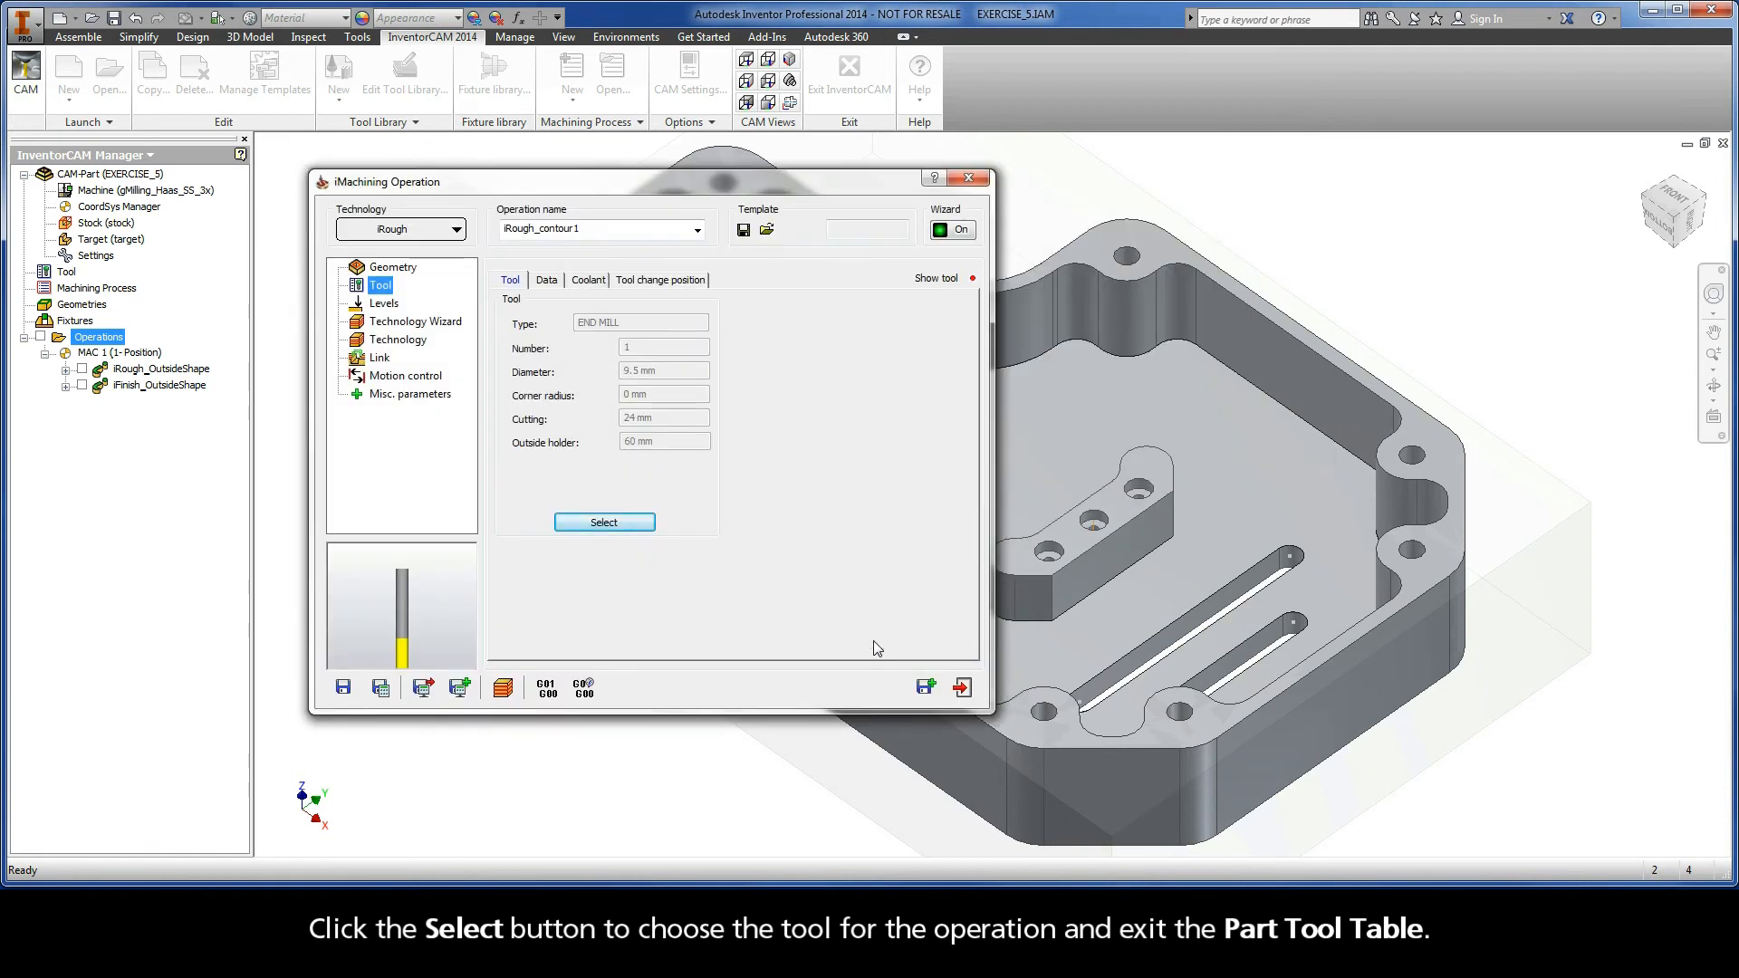
- Define the operation's upper milling level by picking the top face of the target model
left_click(385, 305)
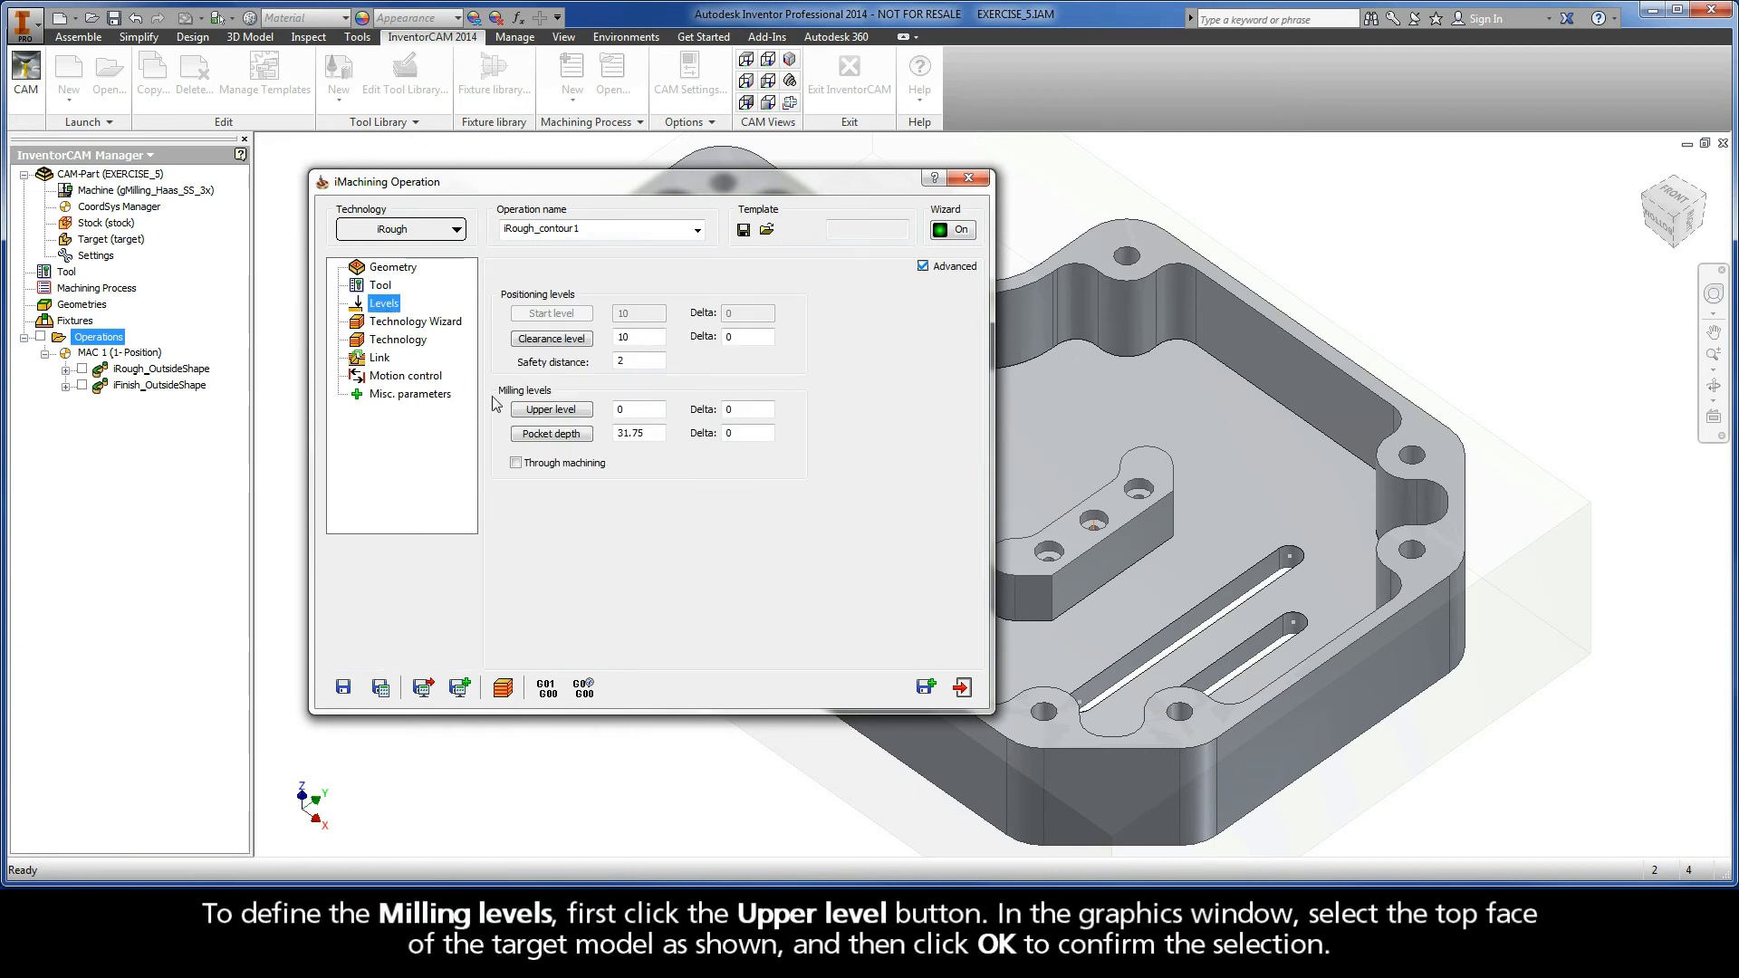
left_click(552, 409)
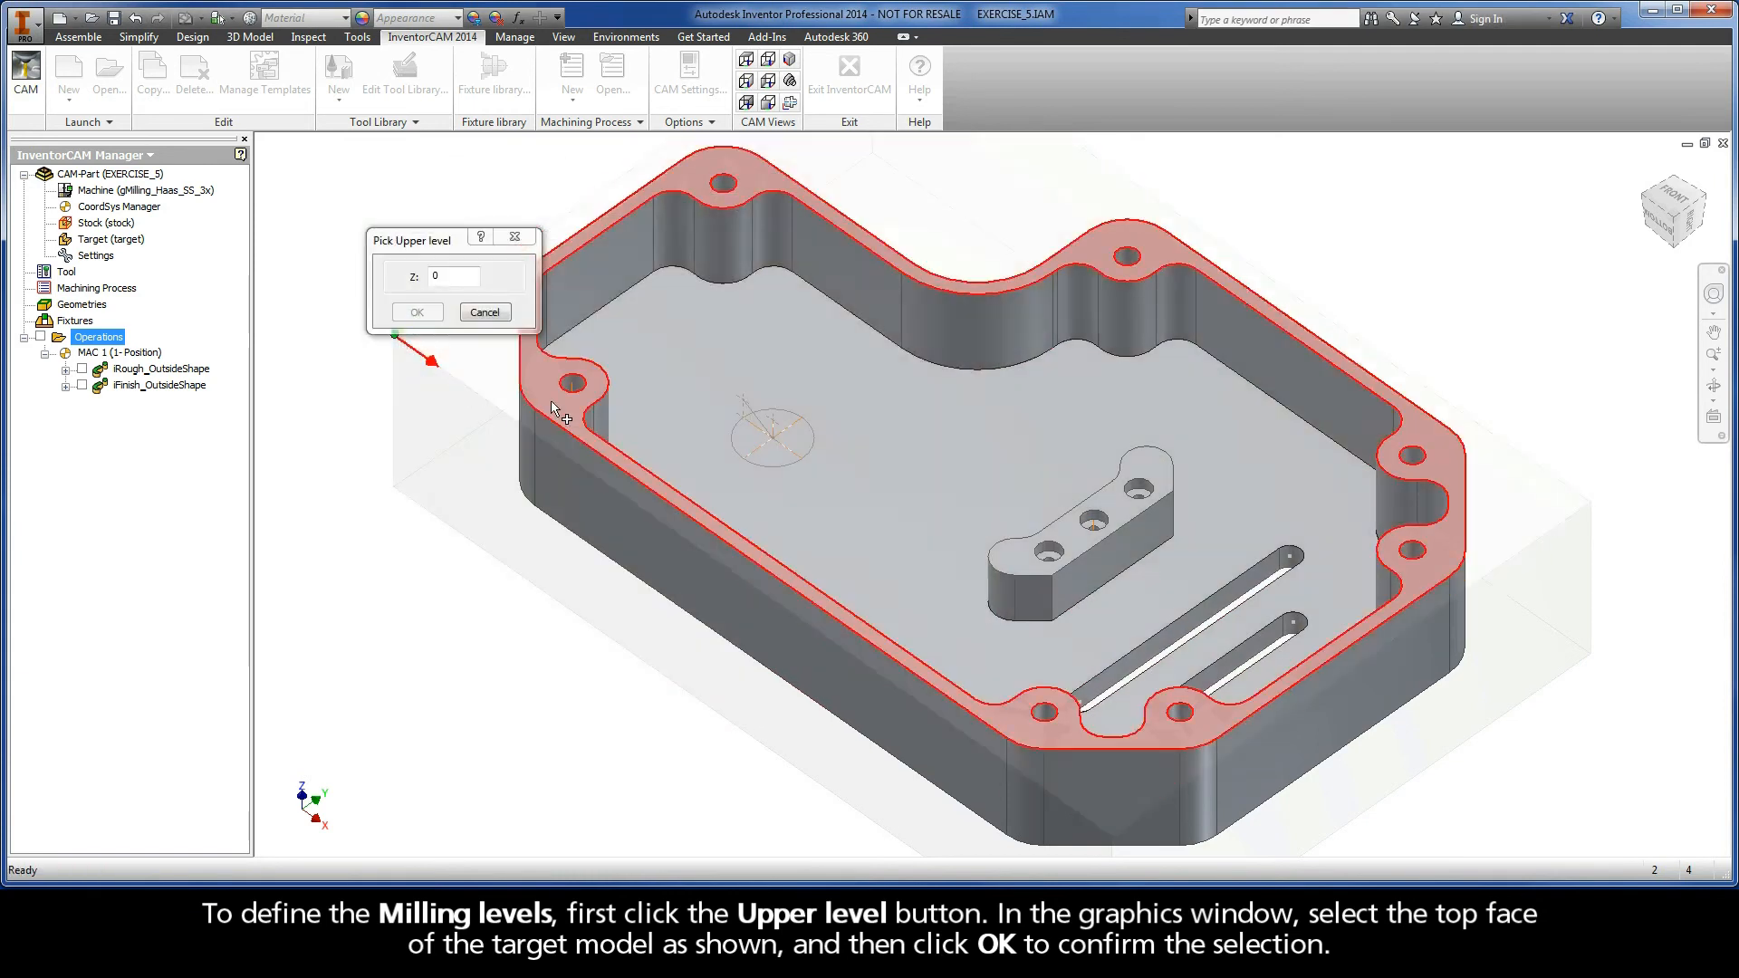
right_click(546, 382)
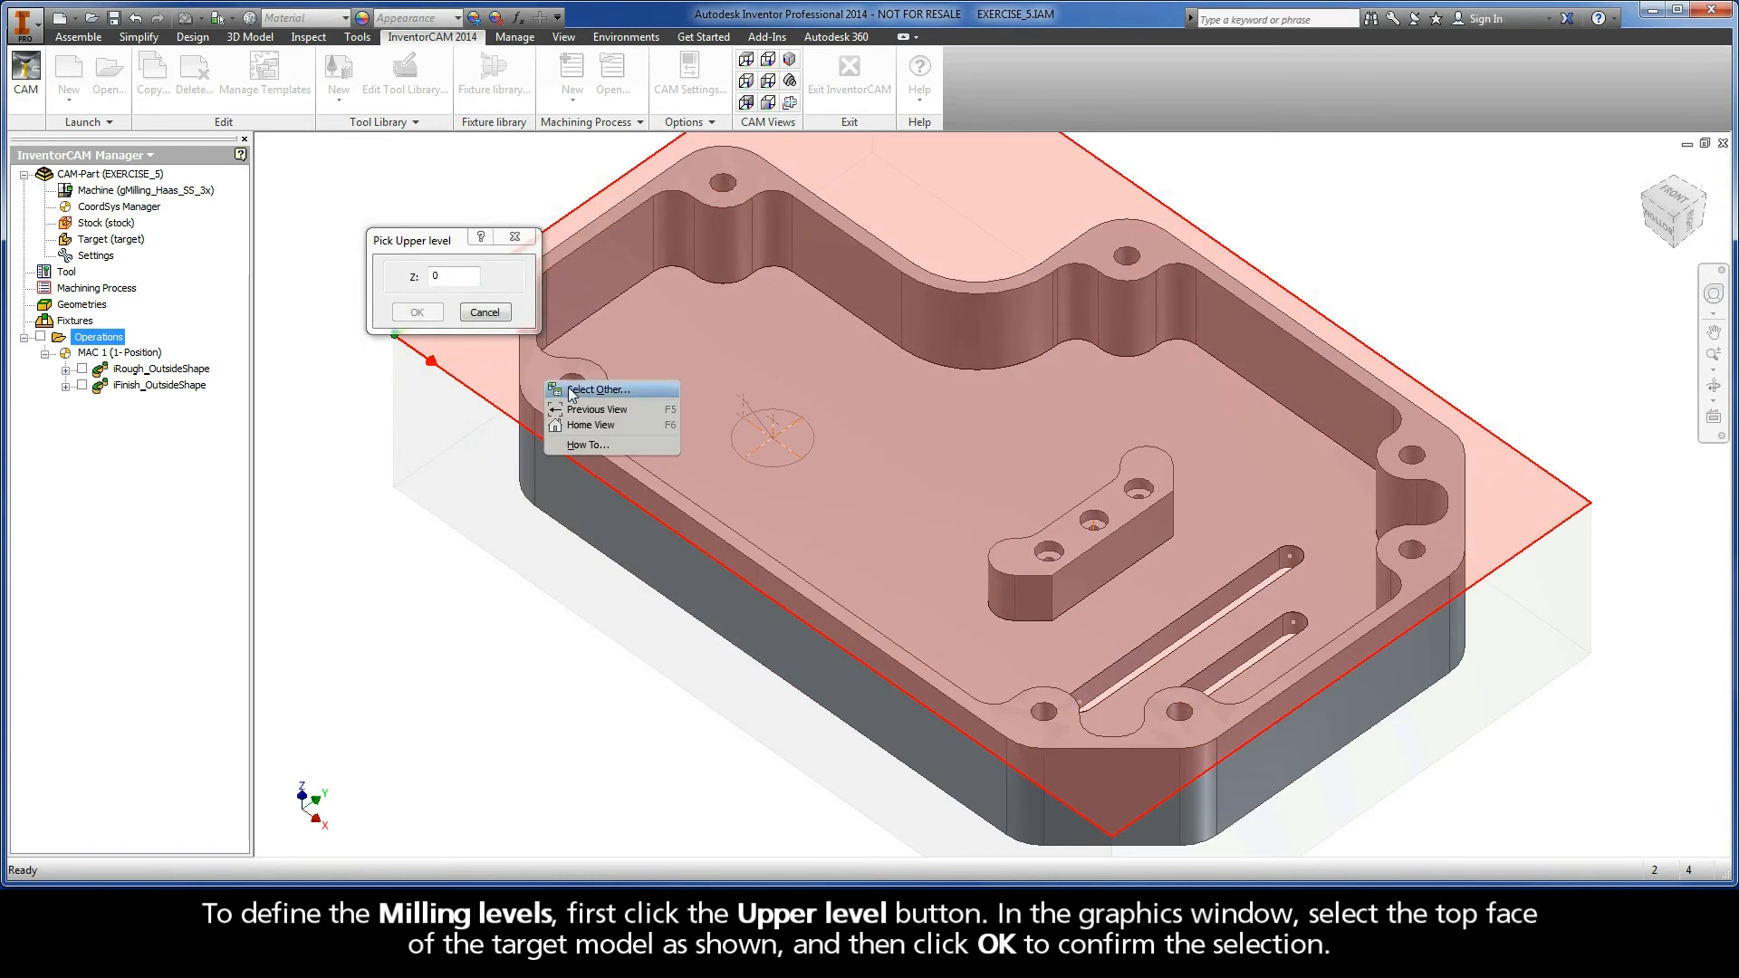
left_click(571, 393)
left_click(570, 393)
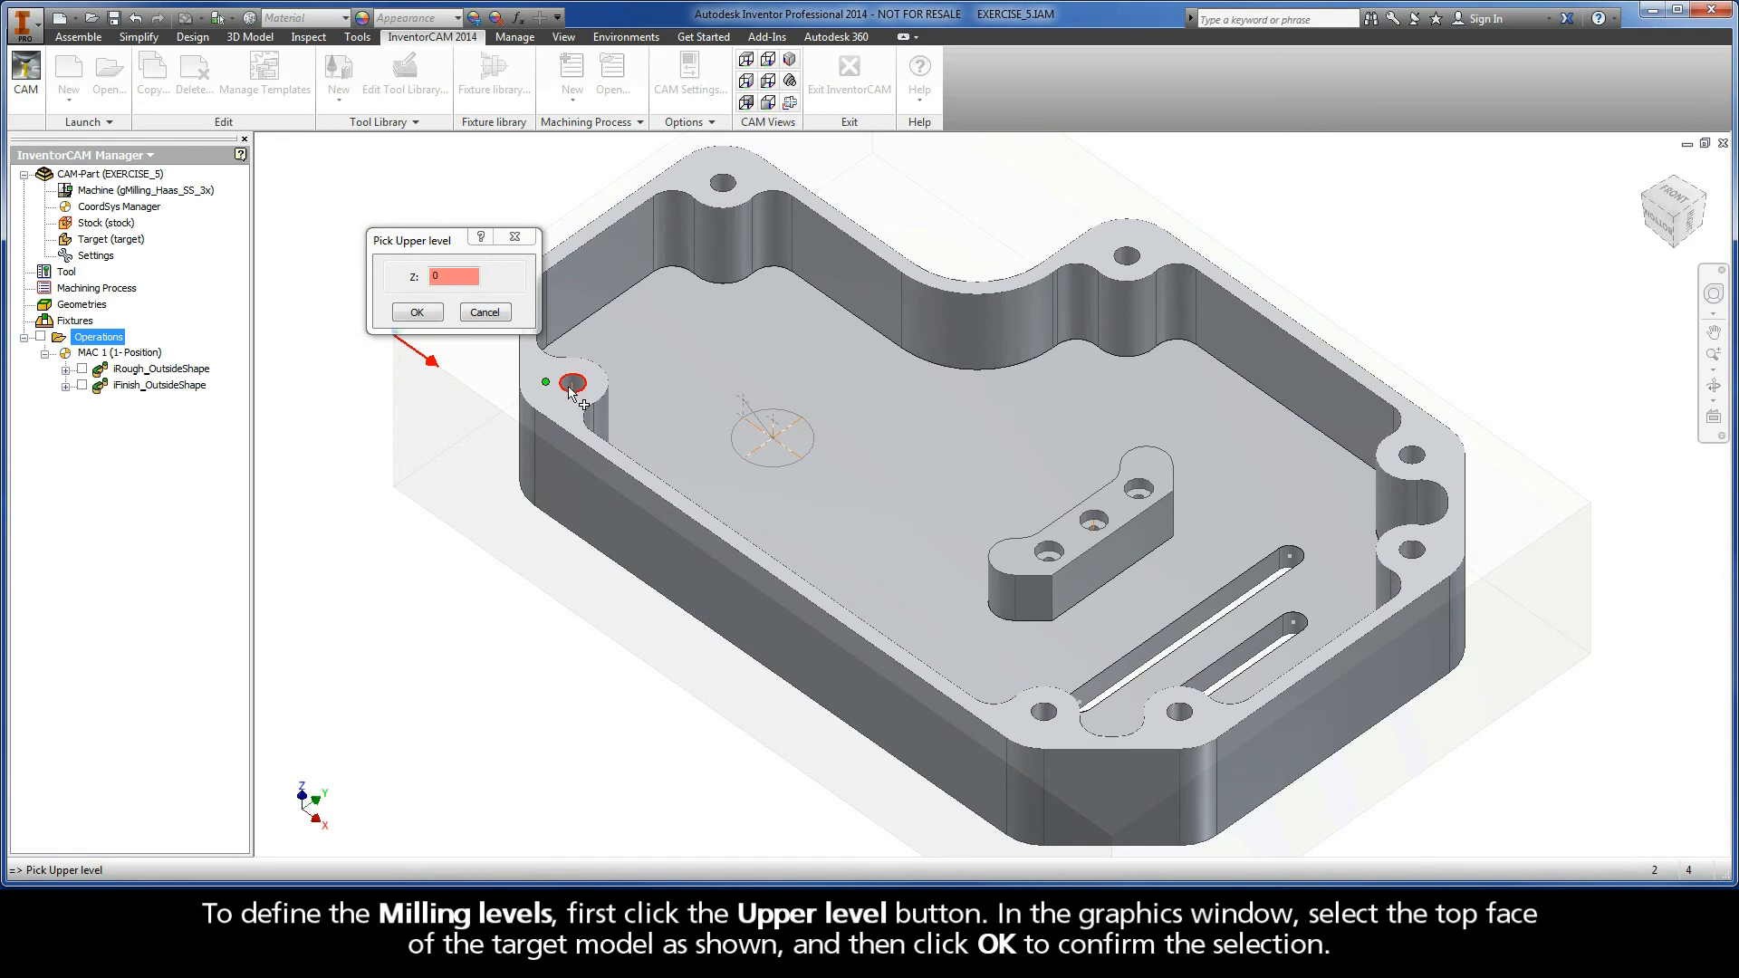
left_click(417, 313)
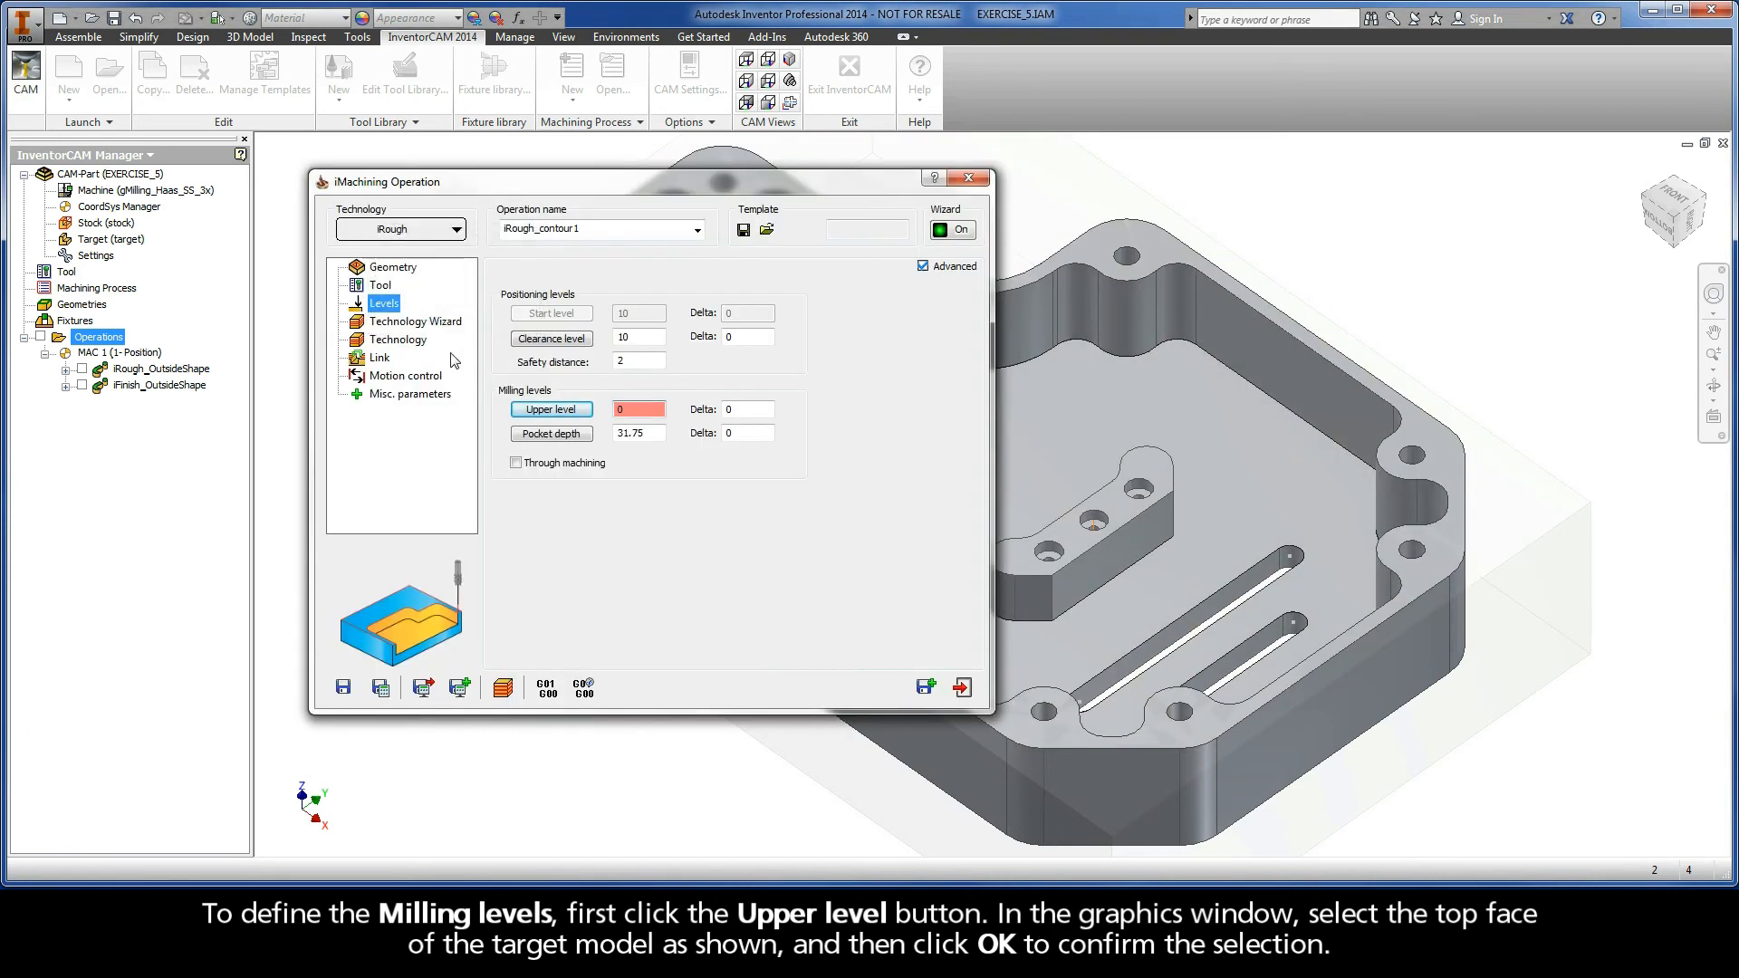
- Define the pocket depth by picking the floor face of the main pocket
left_click(551, 434)
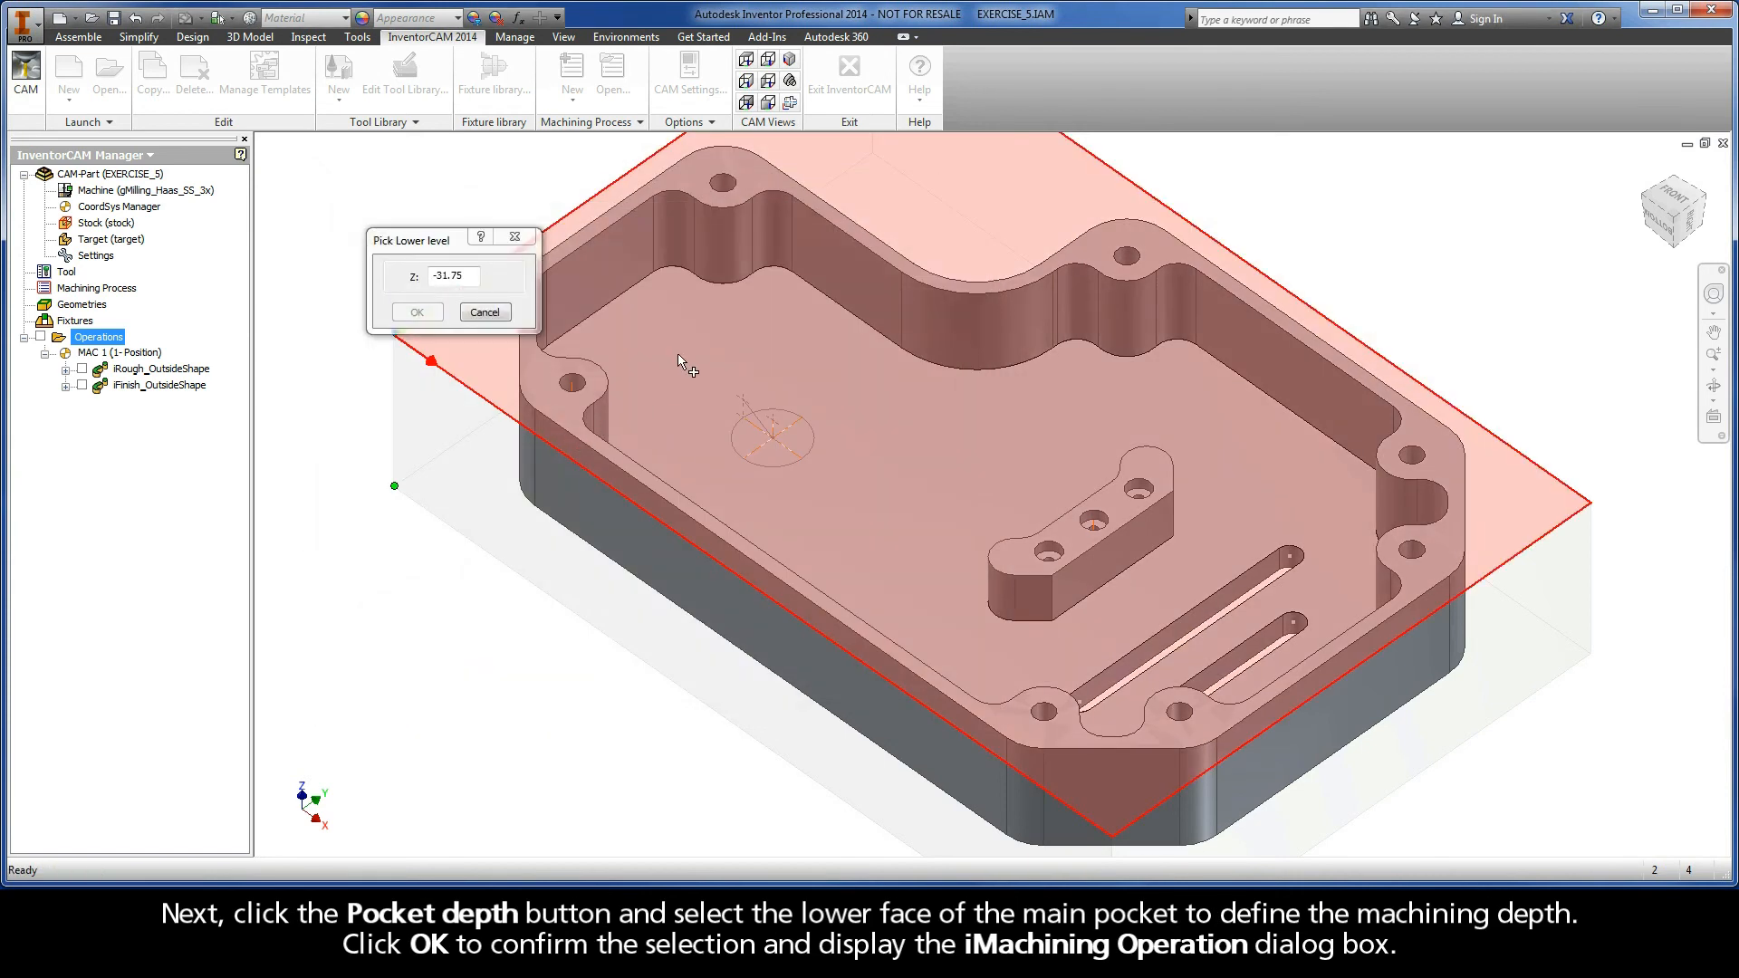
left_click(702, 365)
left_click(701, 362)
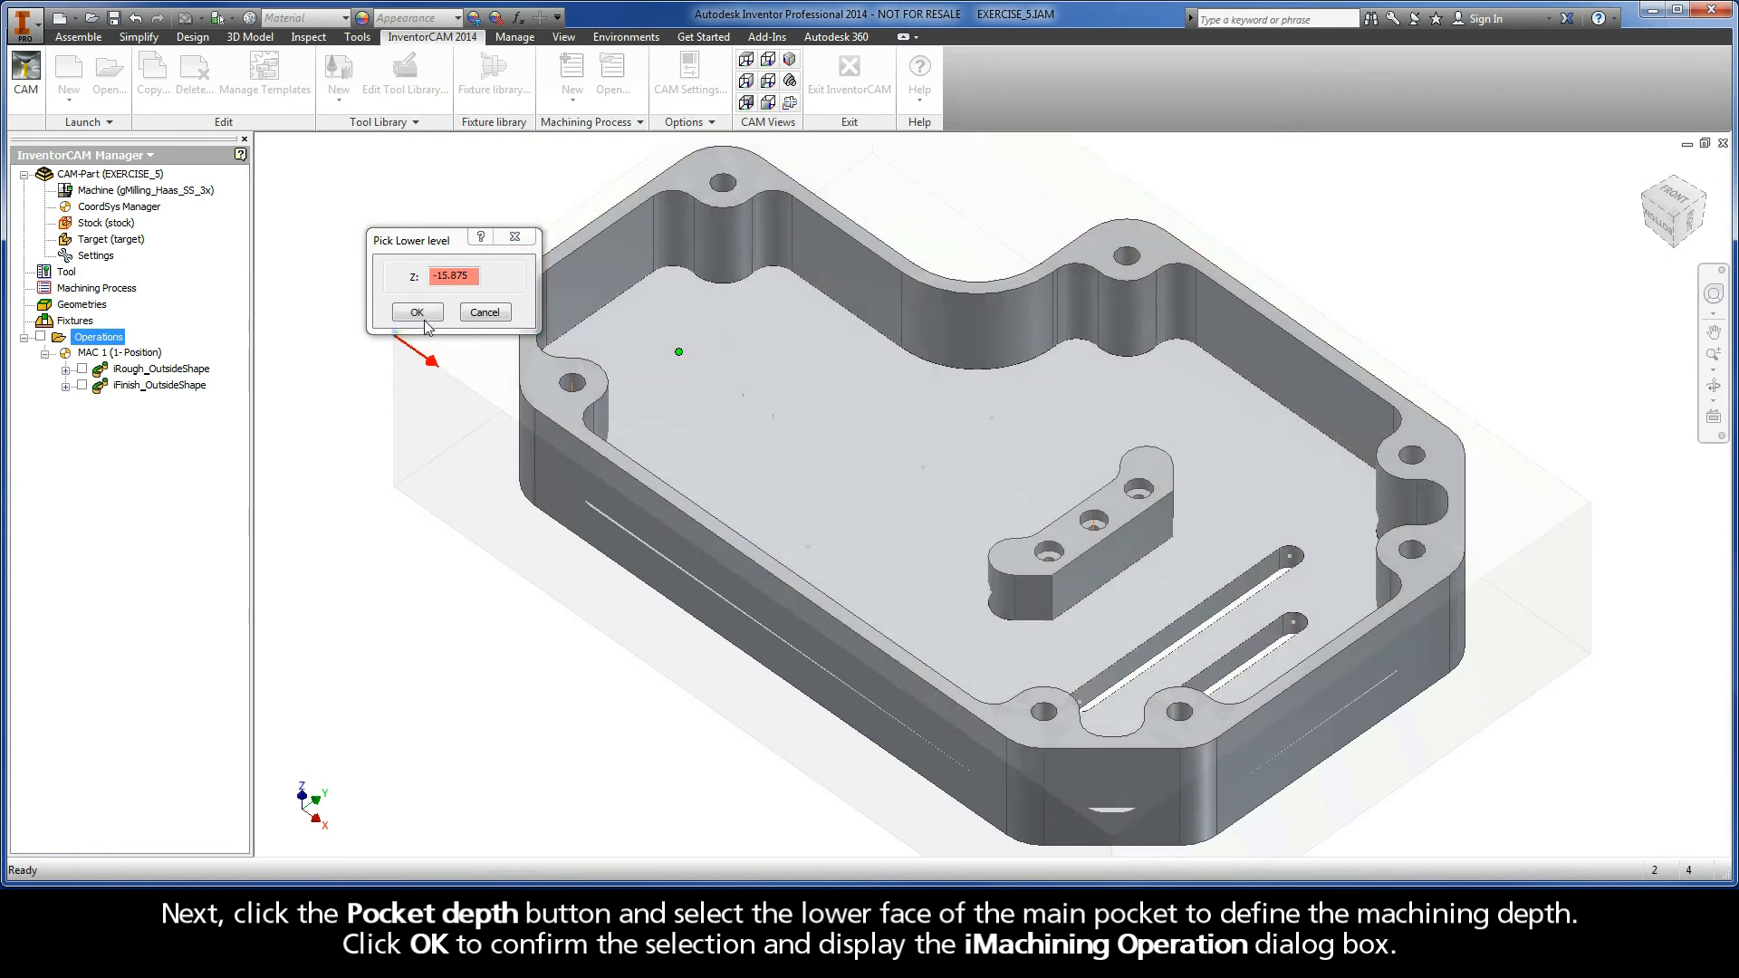
left_click(417, 314)
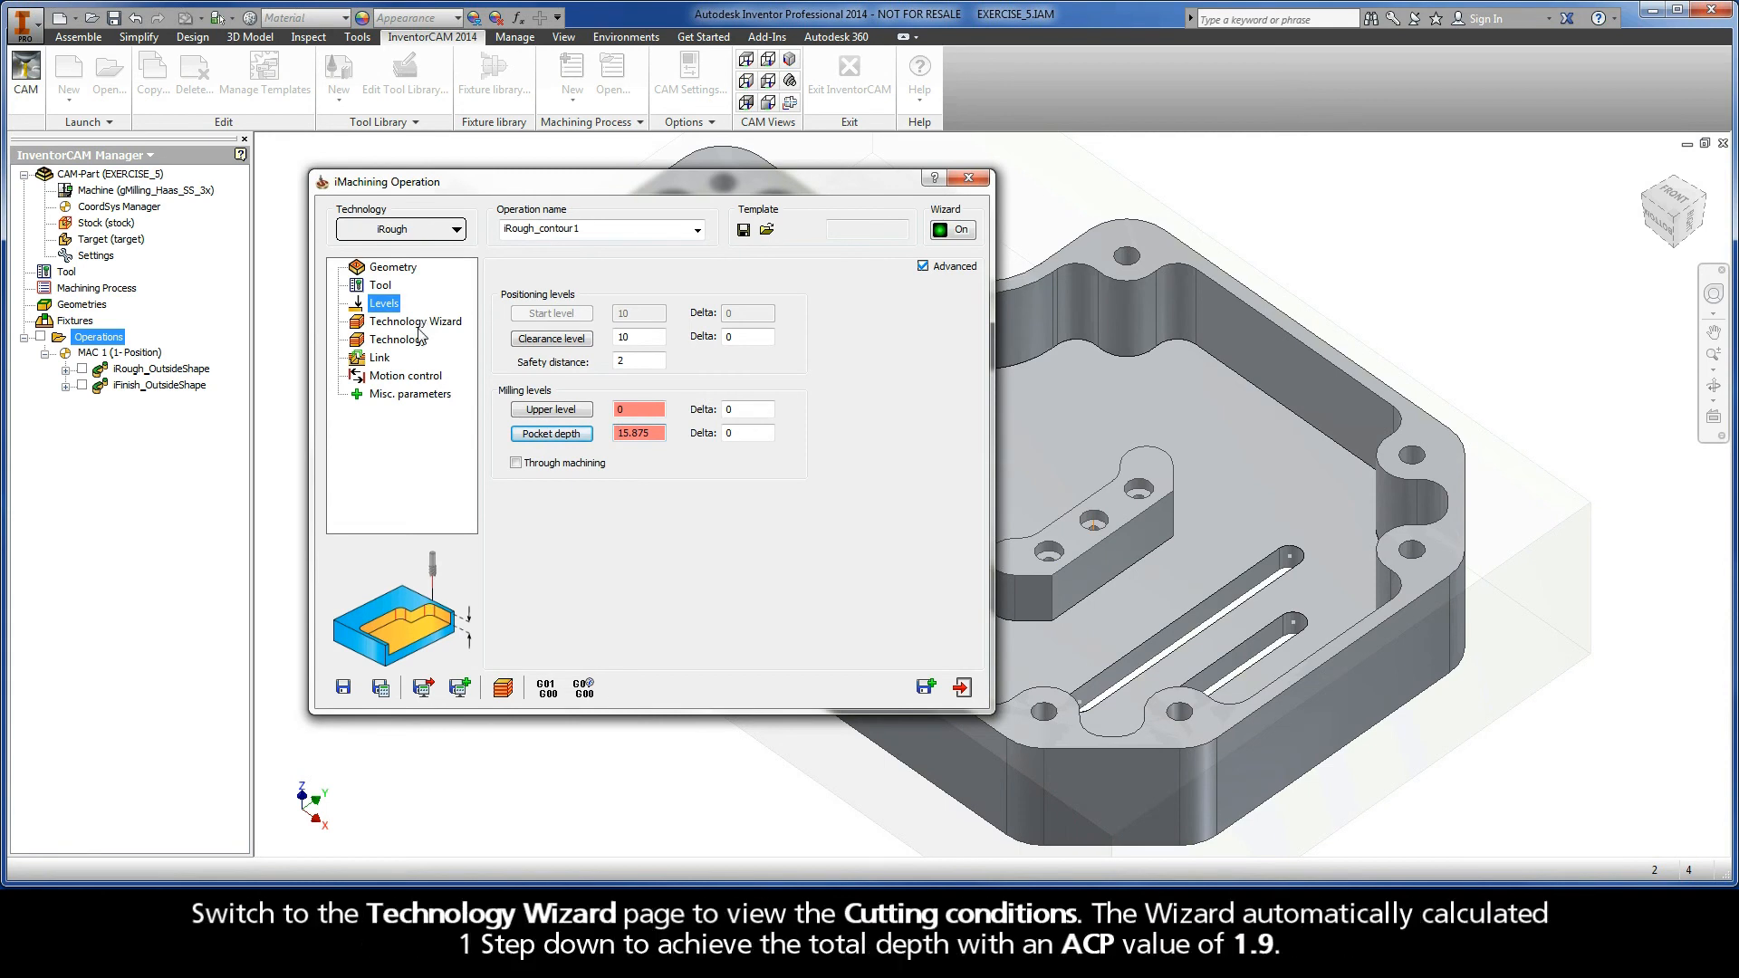
- Review the wizard's cutting conditions, the wall/island offset and the helical entry settings of the roughing operation
left_click(419, 326)
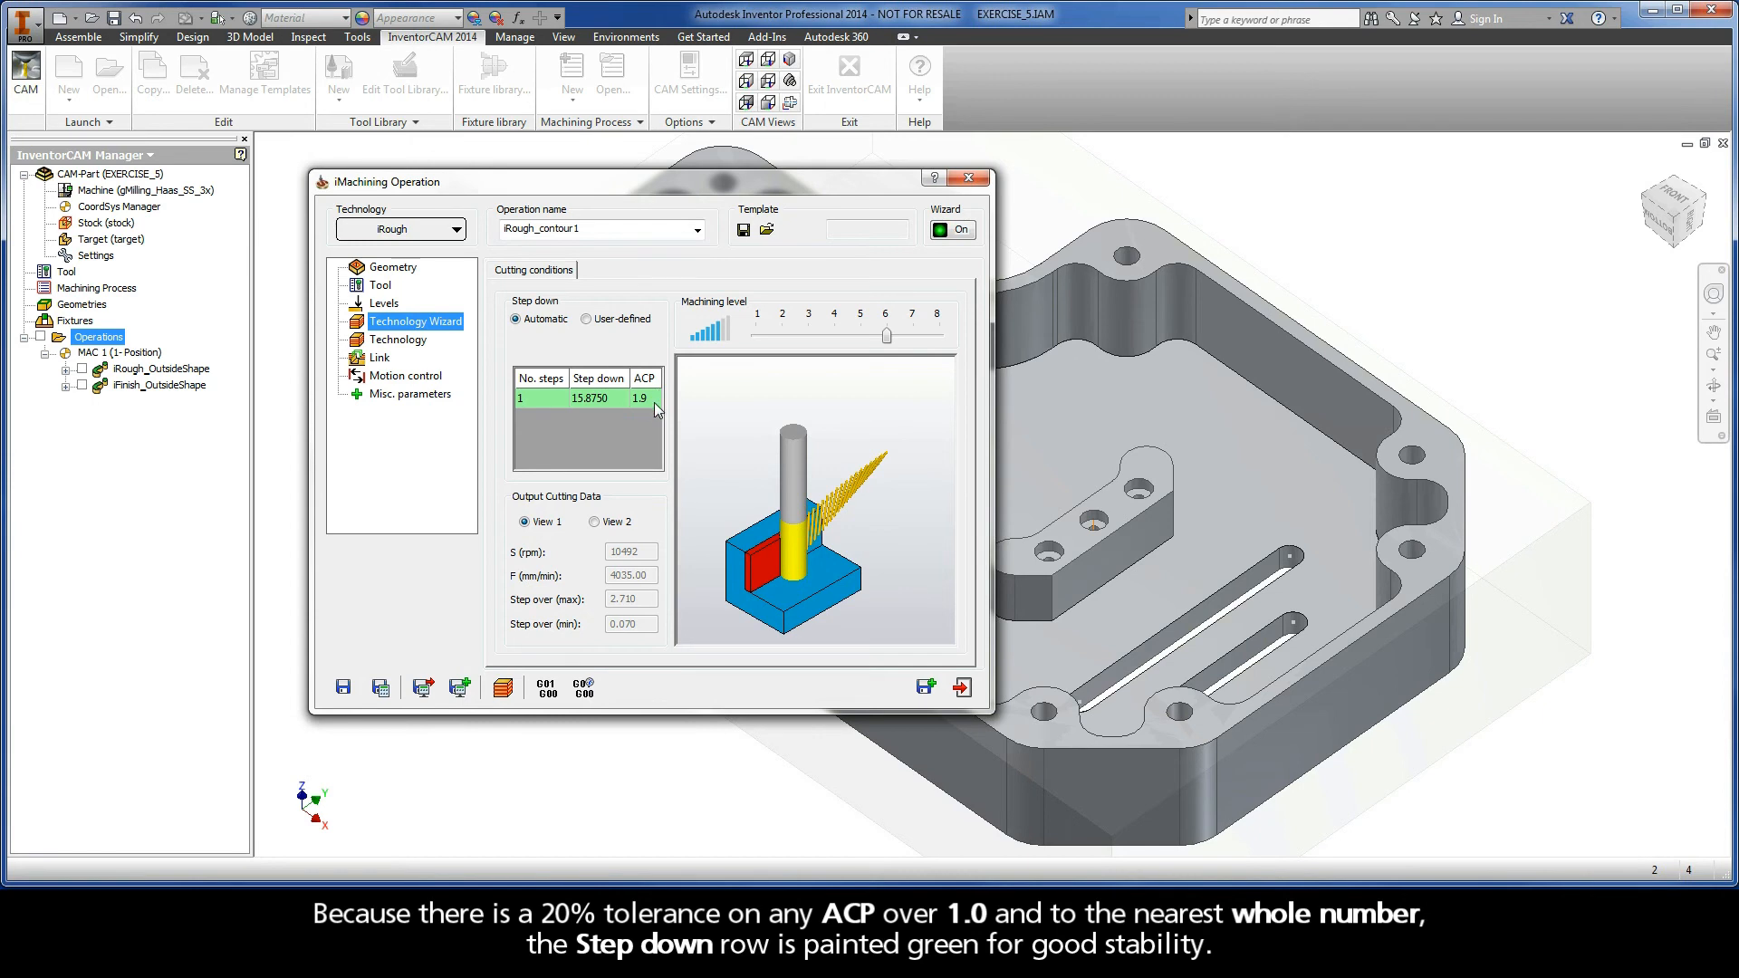
left_click(412, 342)
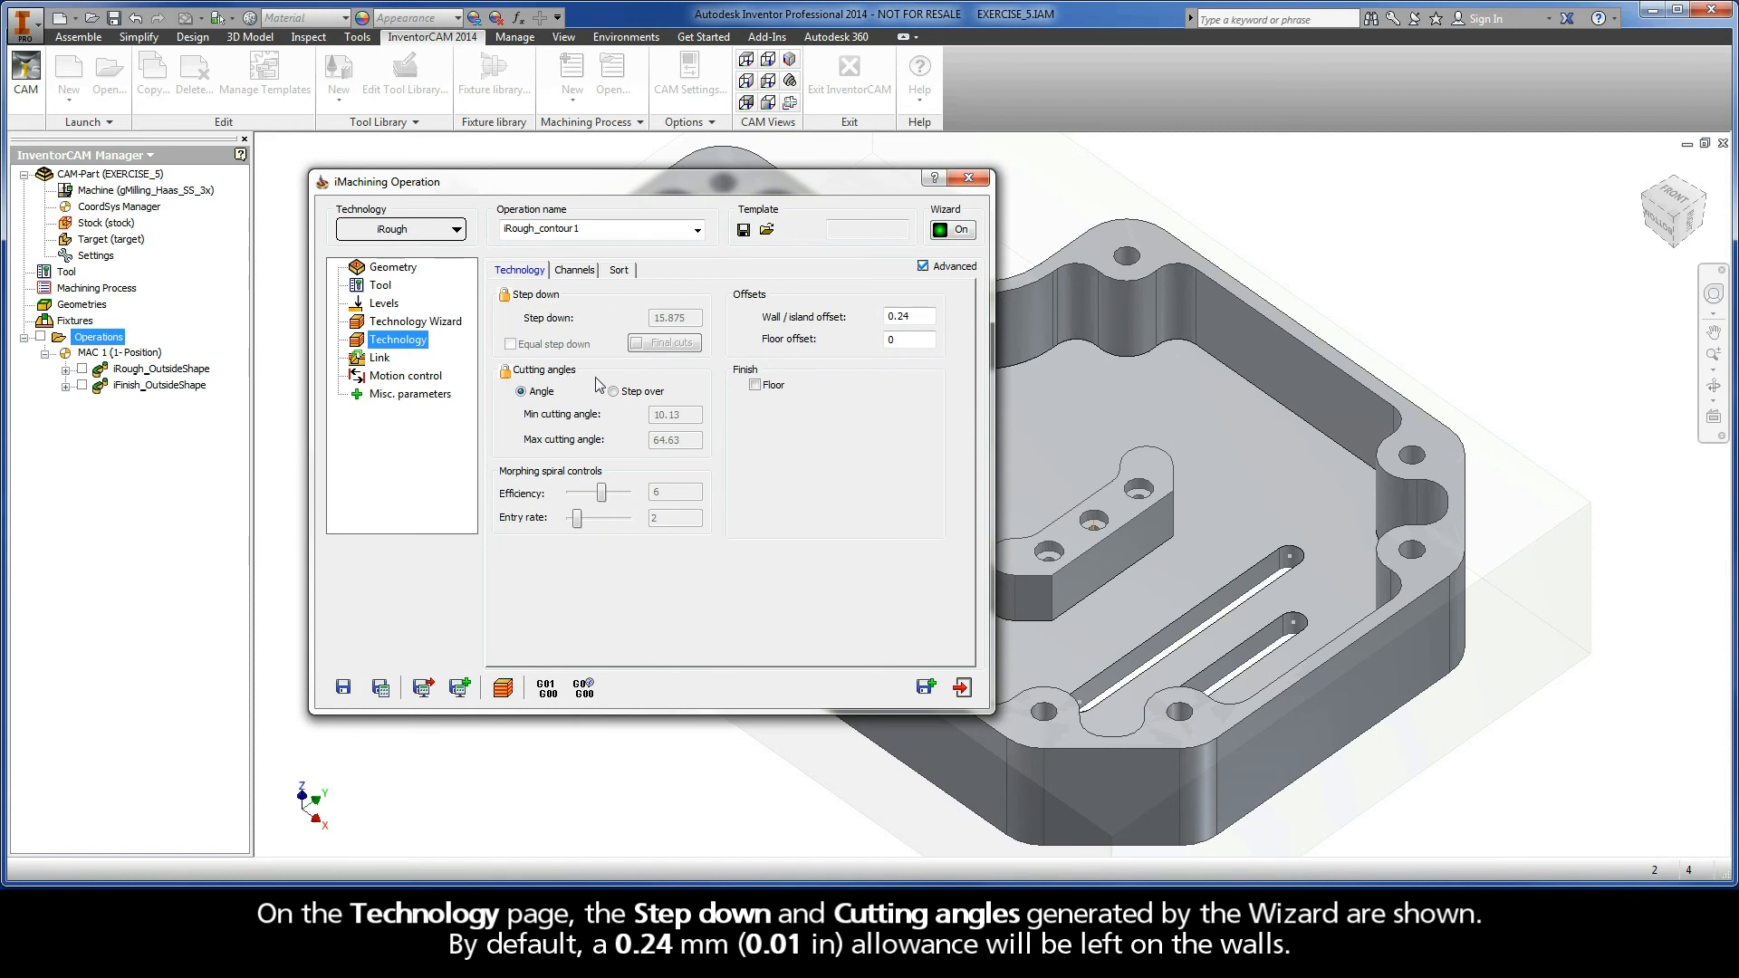
left_click_drag(922, 317, 864, 316)
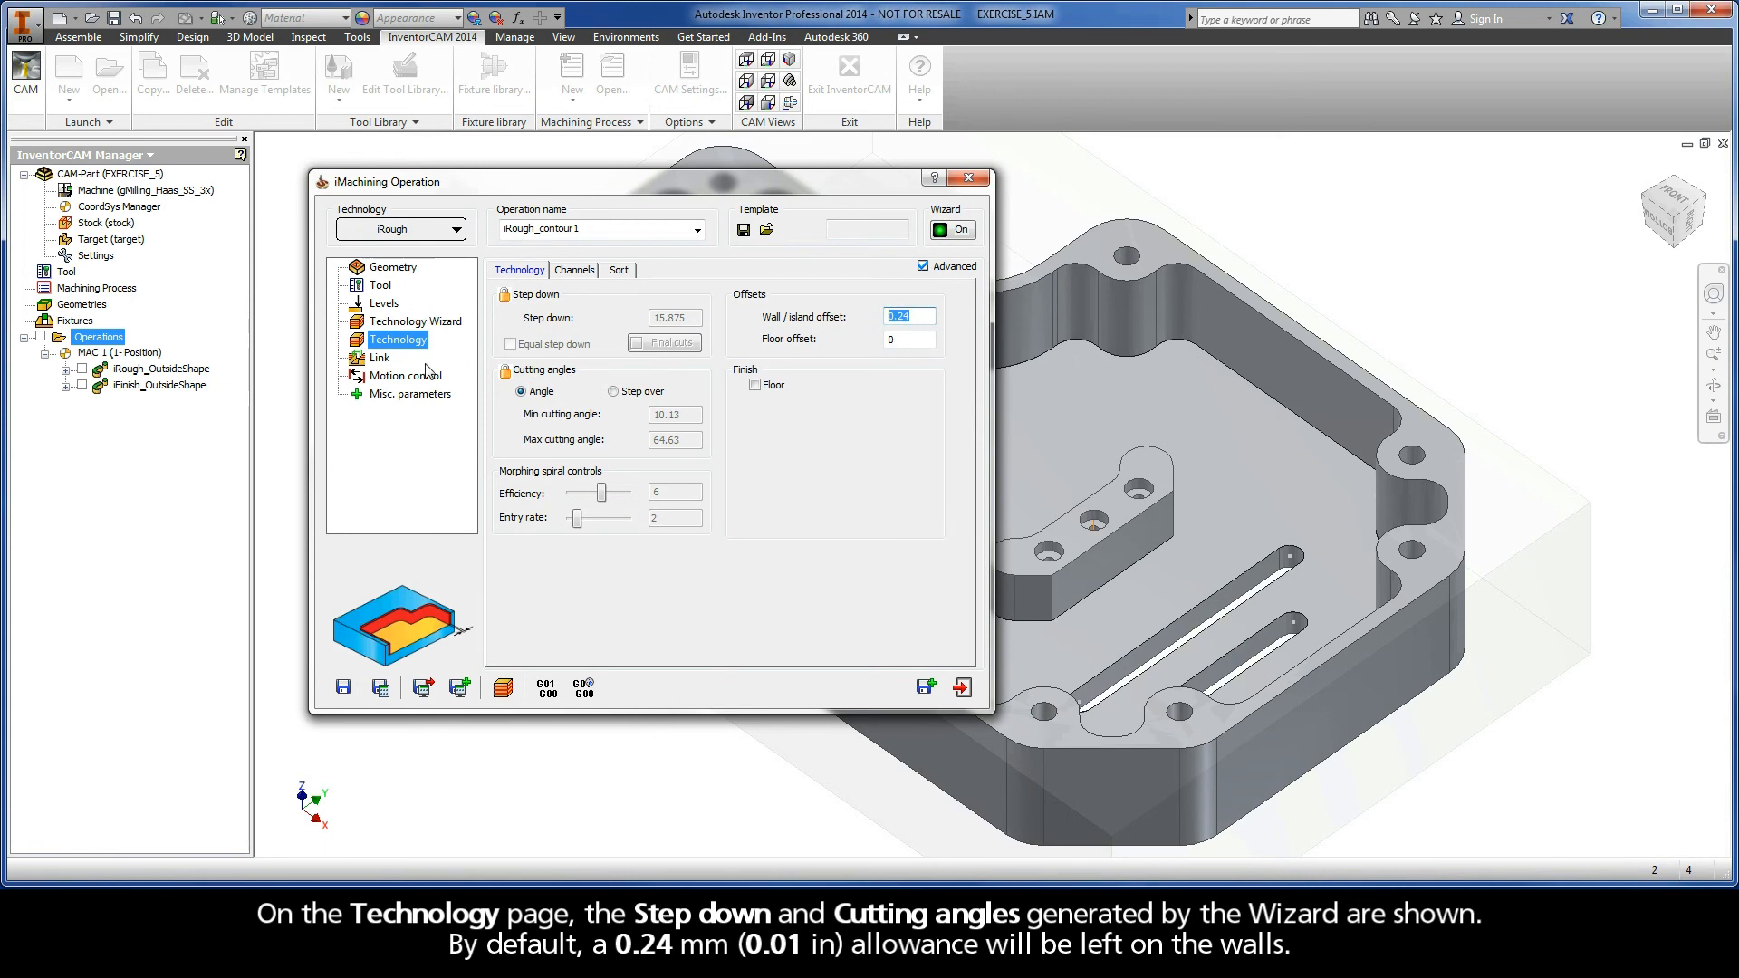
left_click(380, 359)
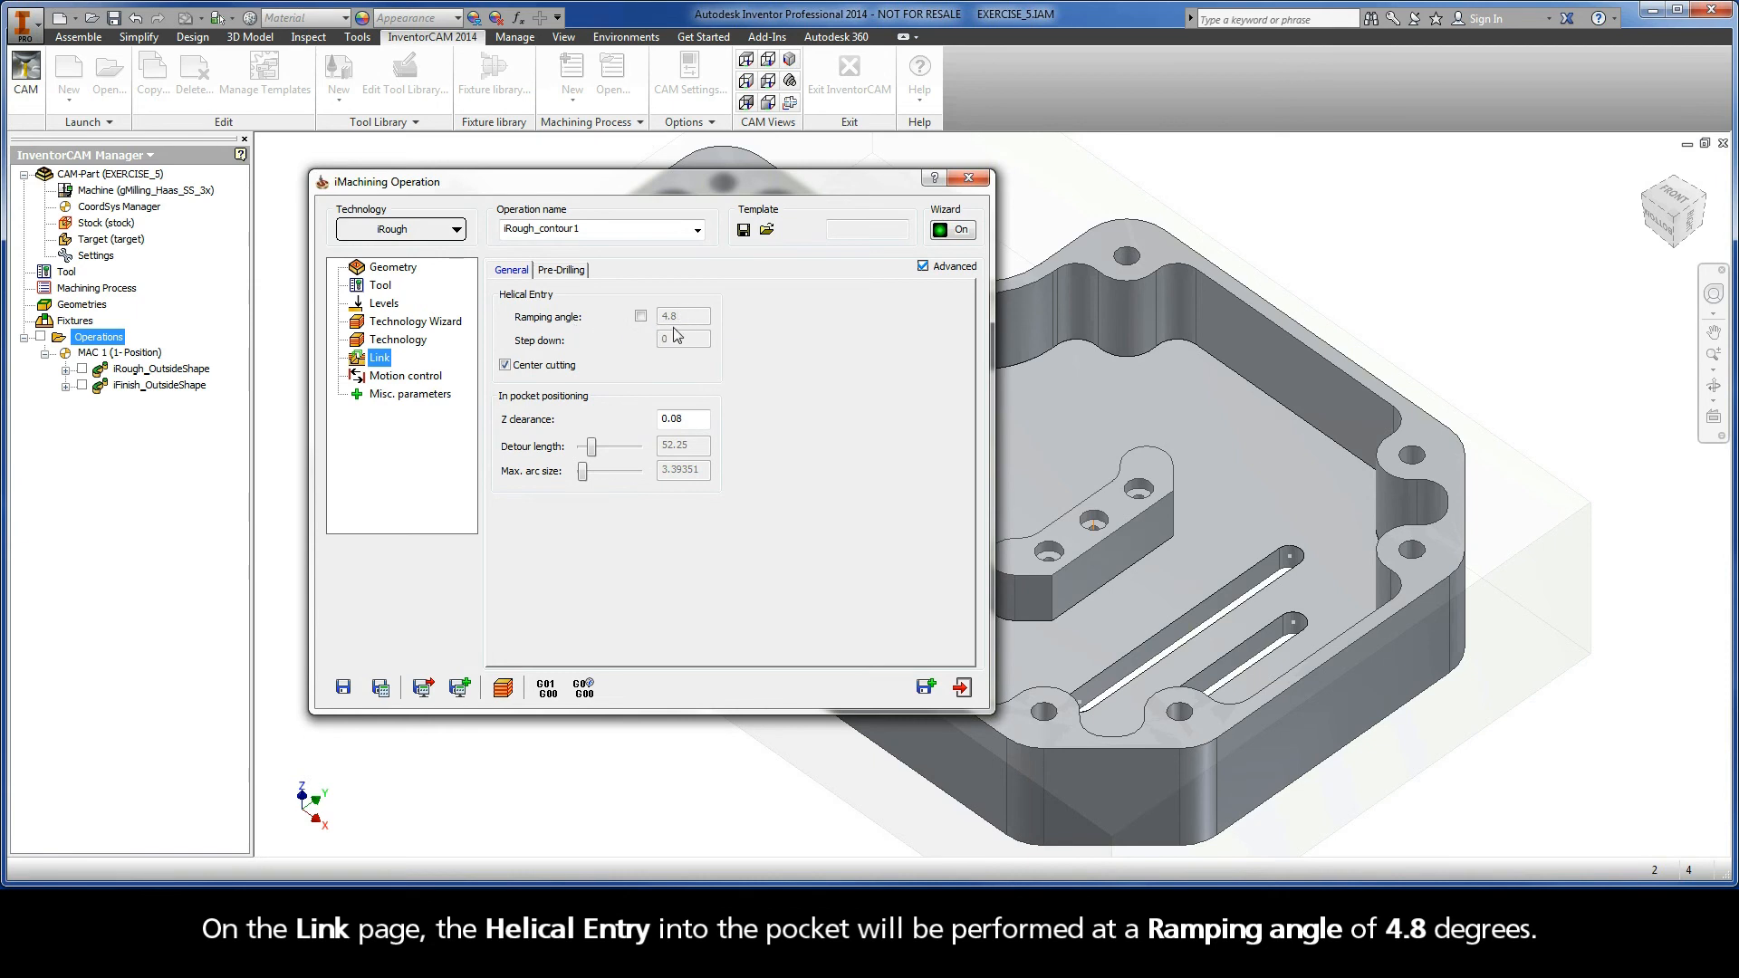
- Name the operation iRough_MainPocket, then save it and calculate its tool path
double_click(593, 231)
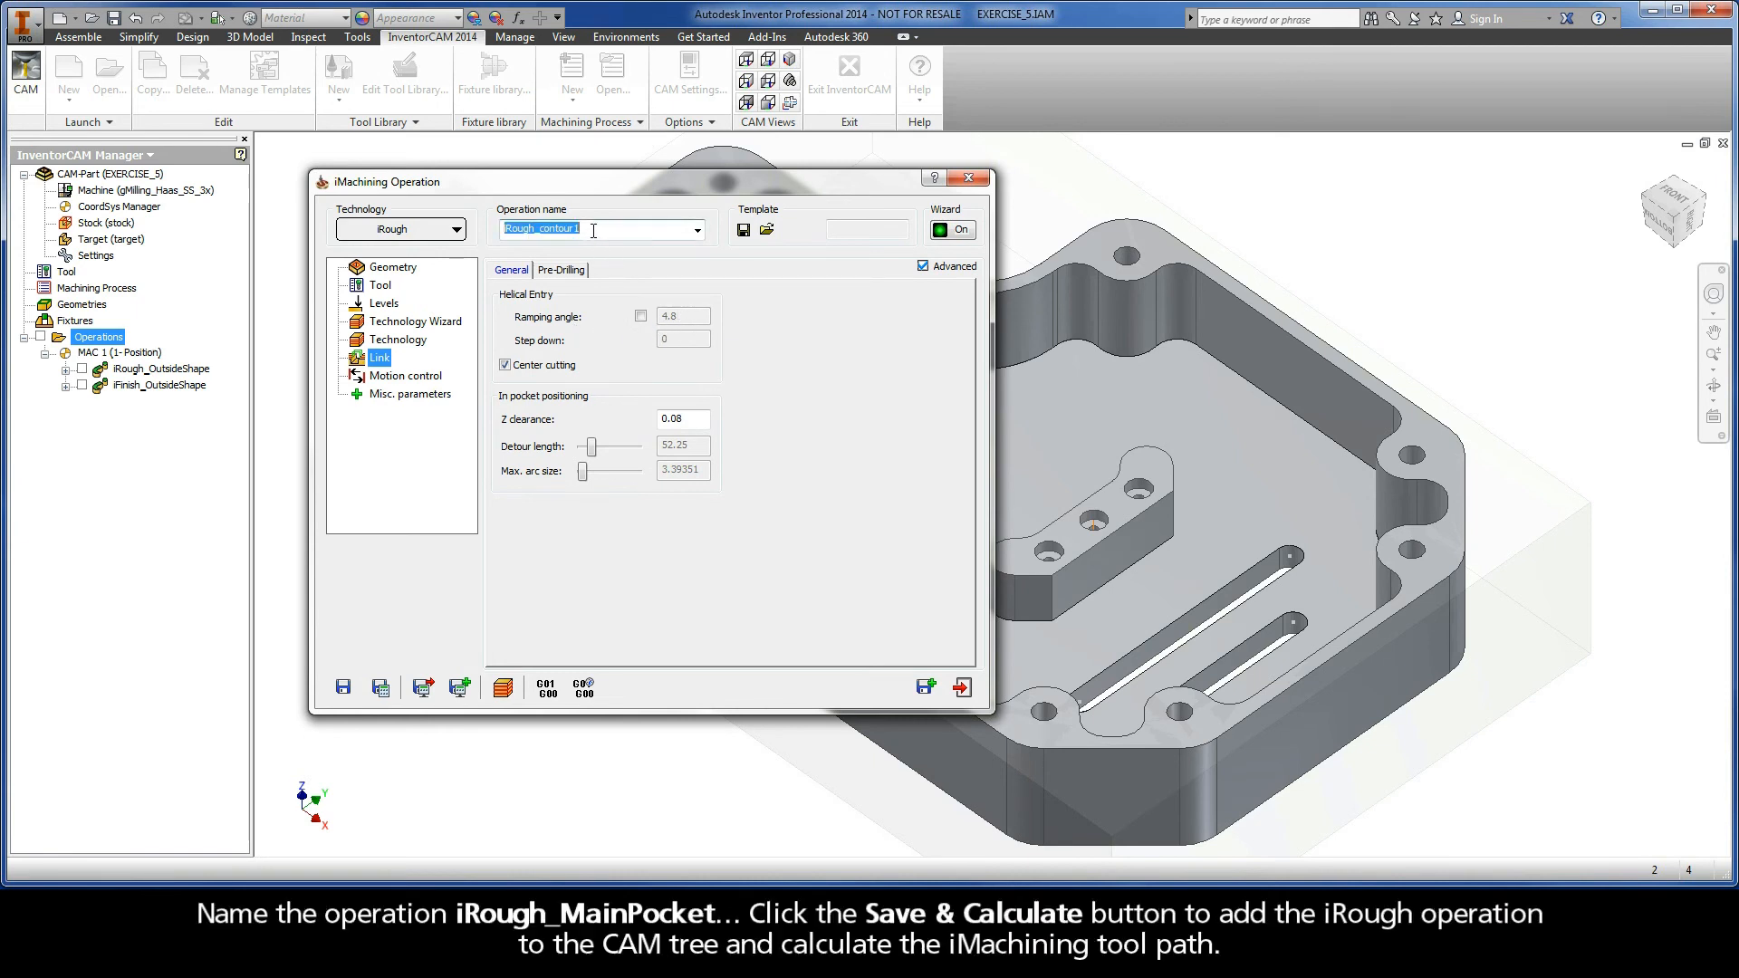
left_click_drag(583, 230, 536, 231)
type("MainPocket")
left_click(381, 689)
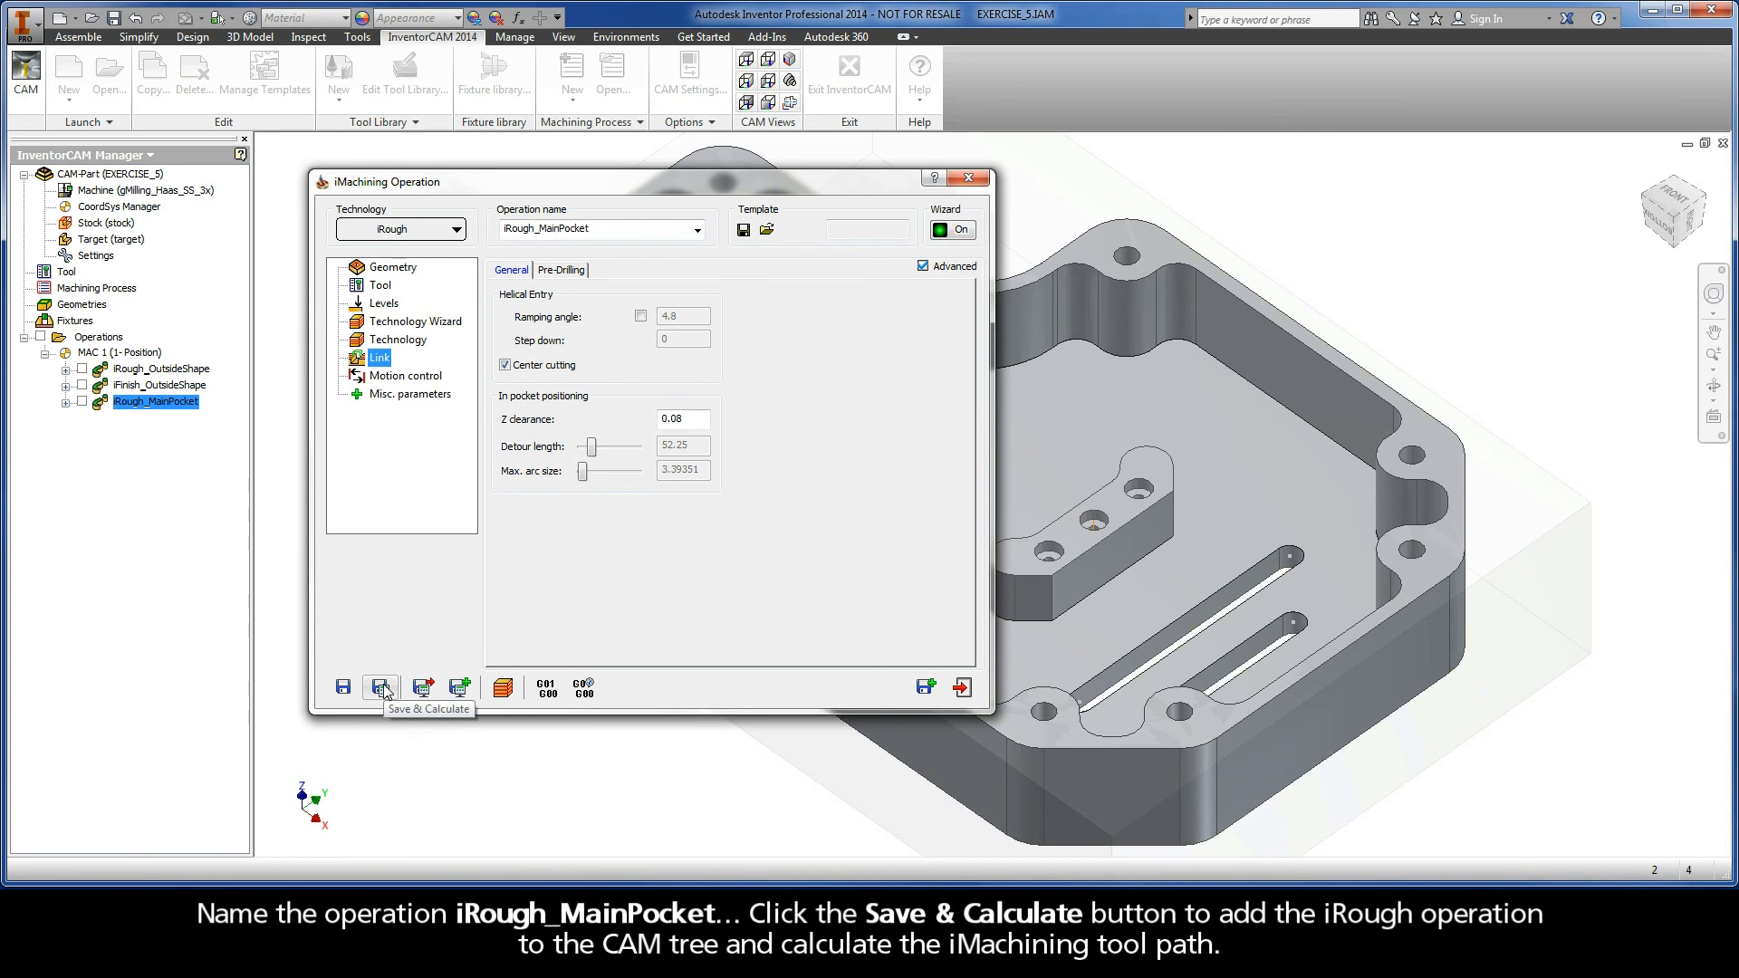
- Simulate the main pocket's roughing tool path on the model in Host CAD mode, and exit the simulation
left_click(503, 688)
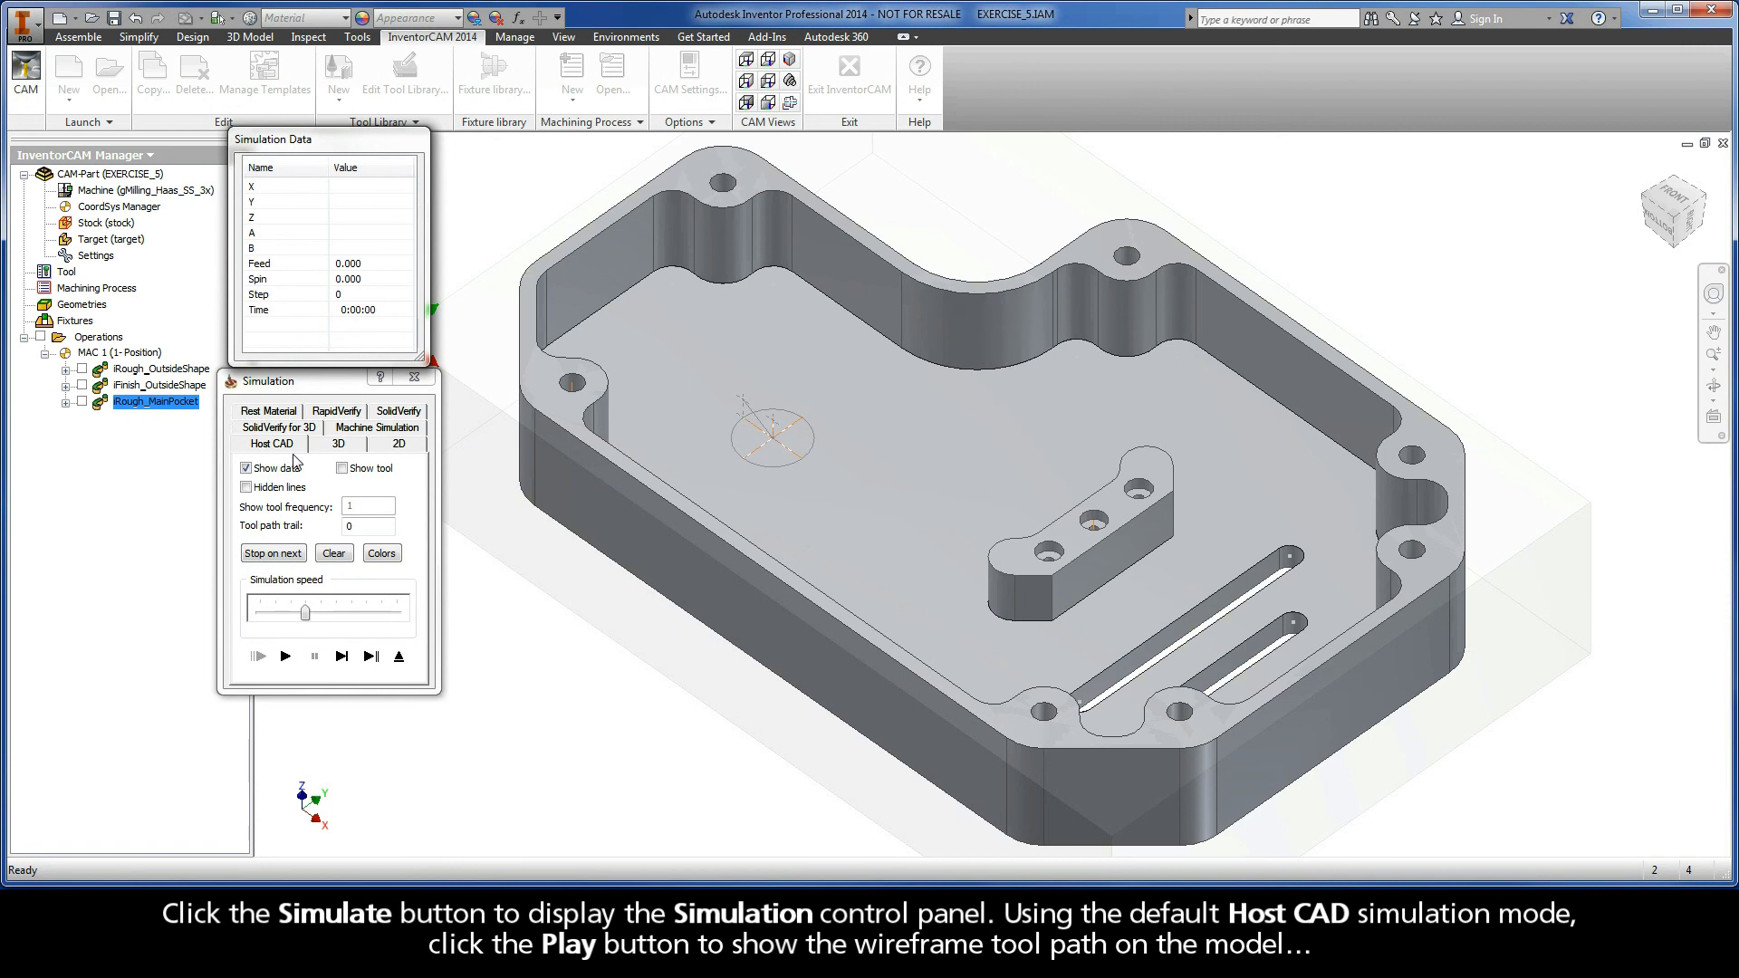
left_click(304, 611)
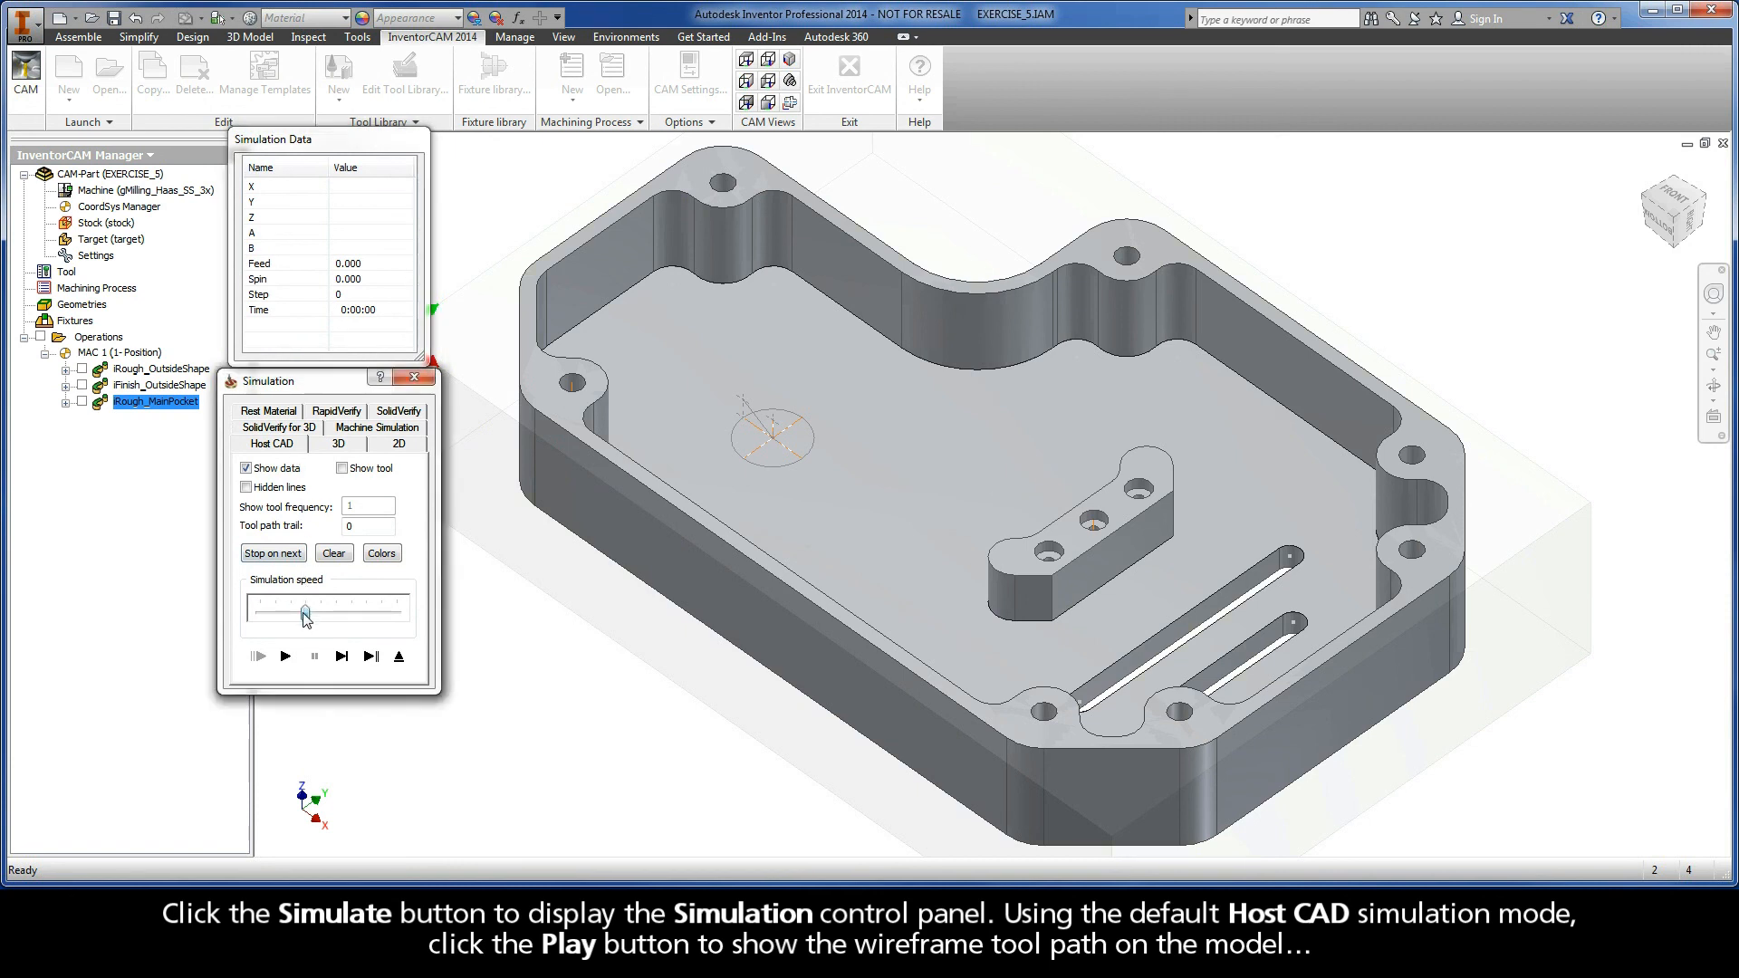
left_click(286, 658)
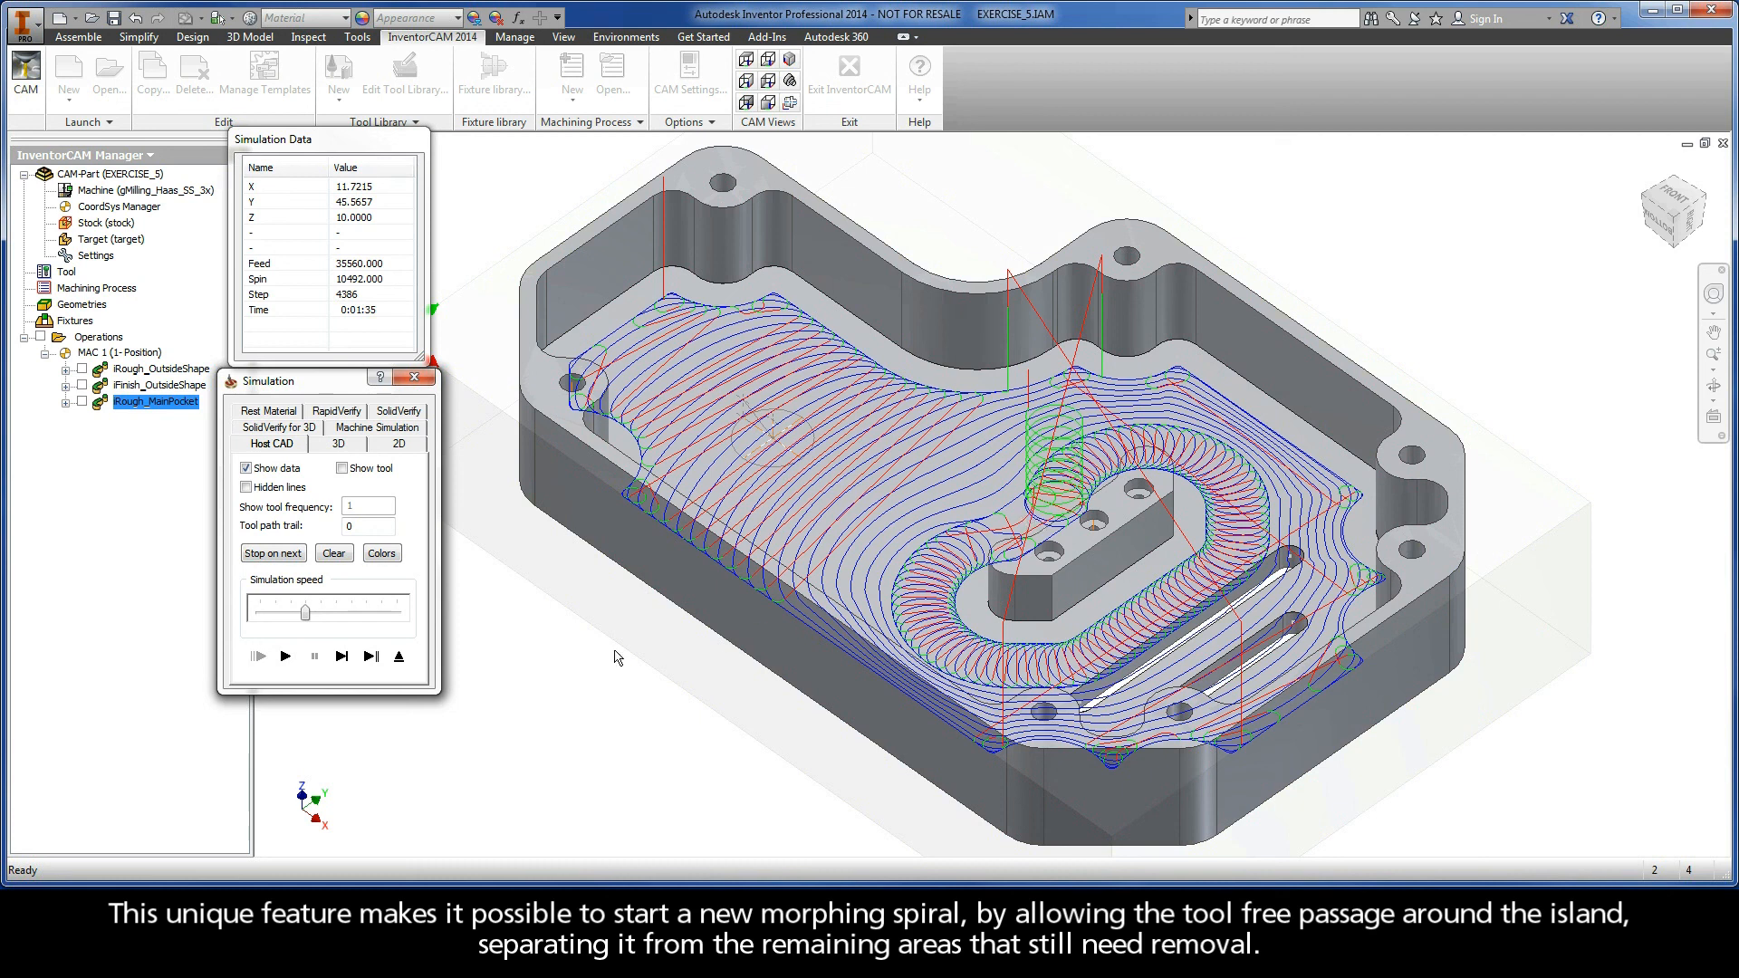
left_click(400, 658)
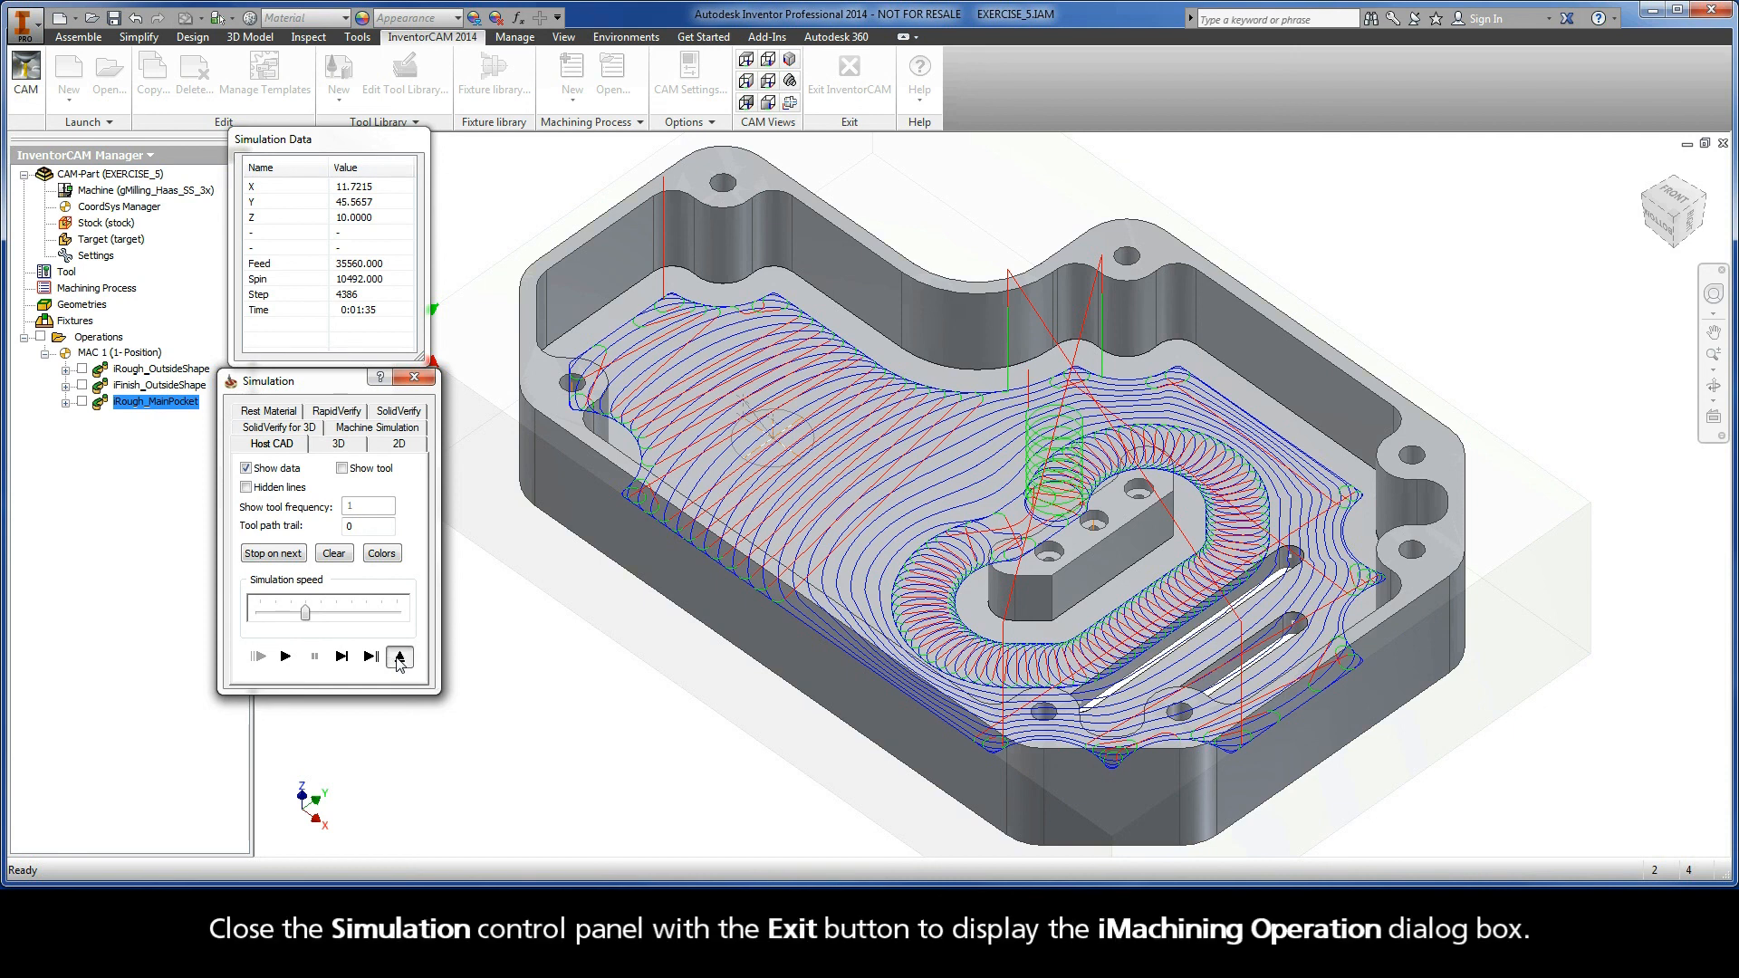